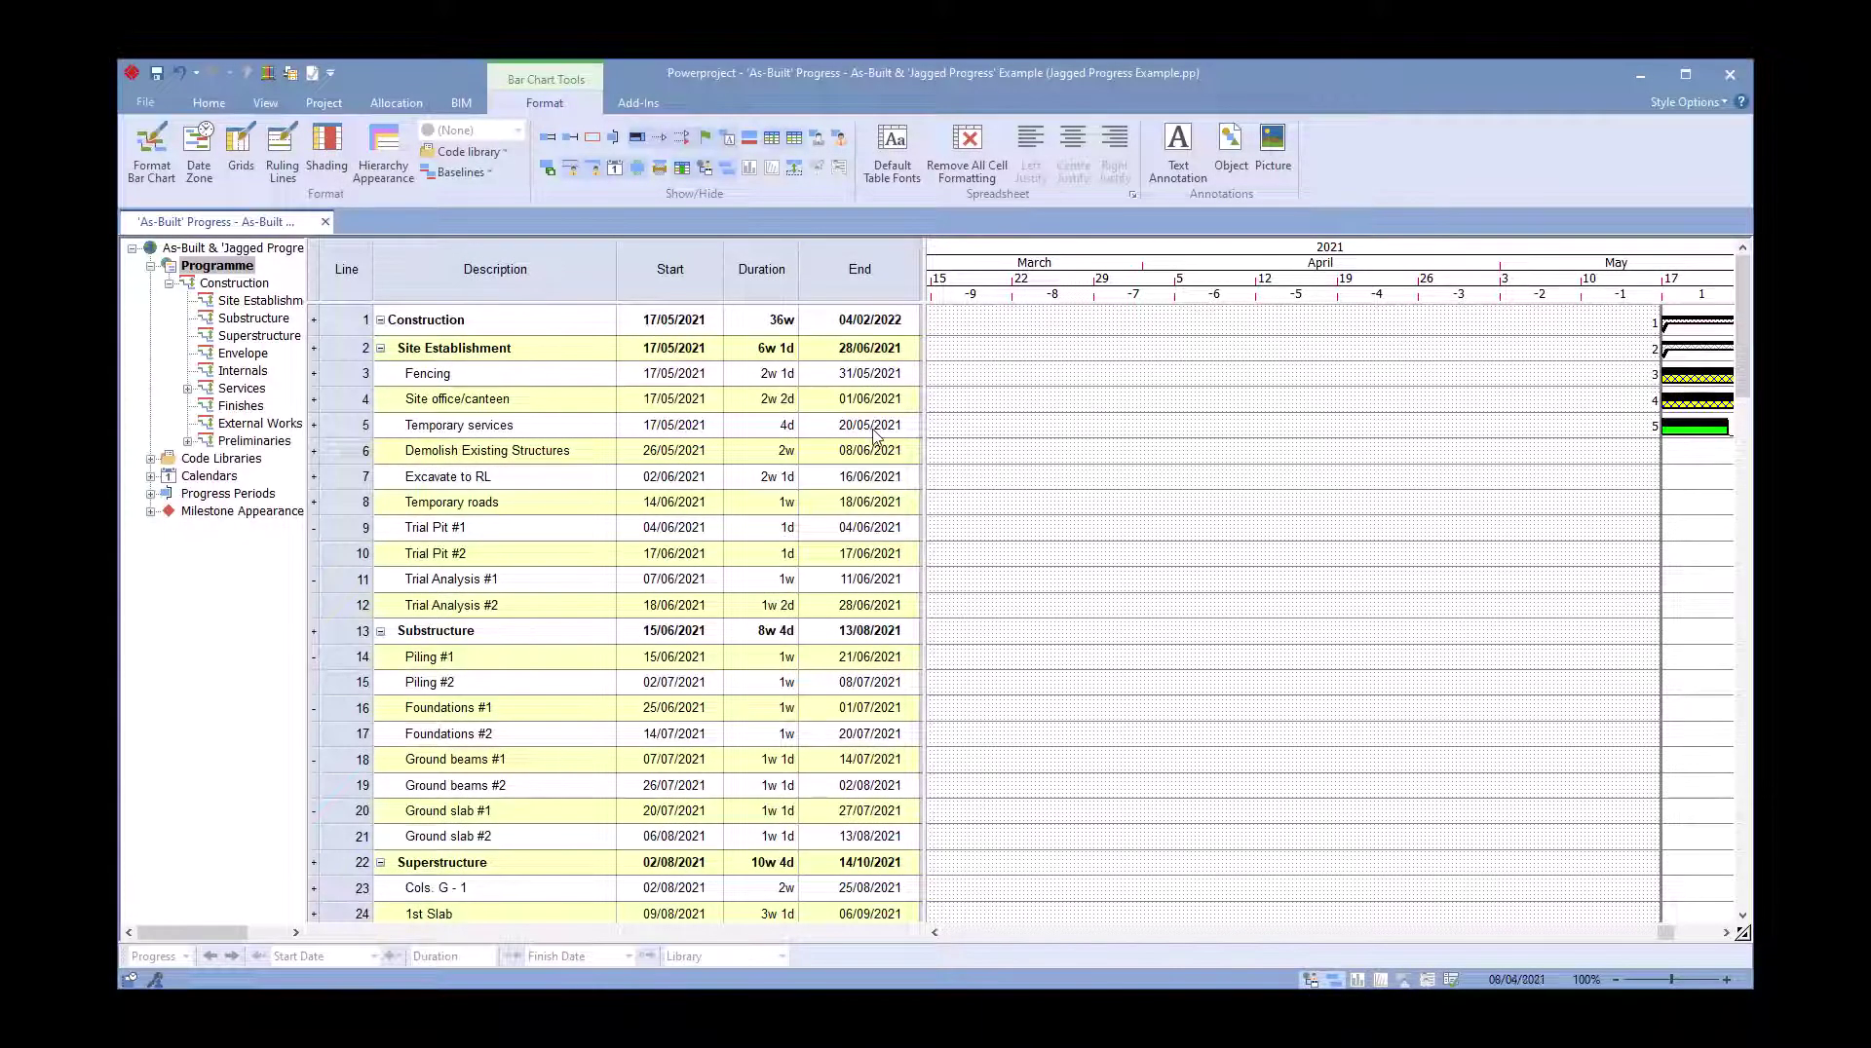
Scroll the bar chart timeline right so it shows May to early July 2021.
left_click(1726, 933)
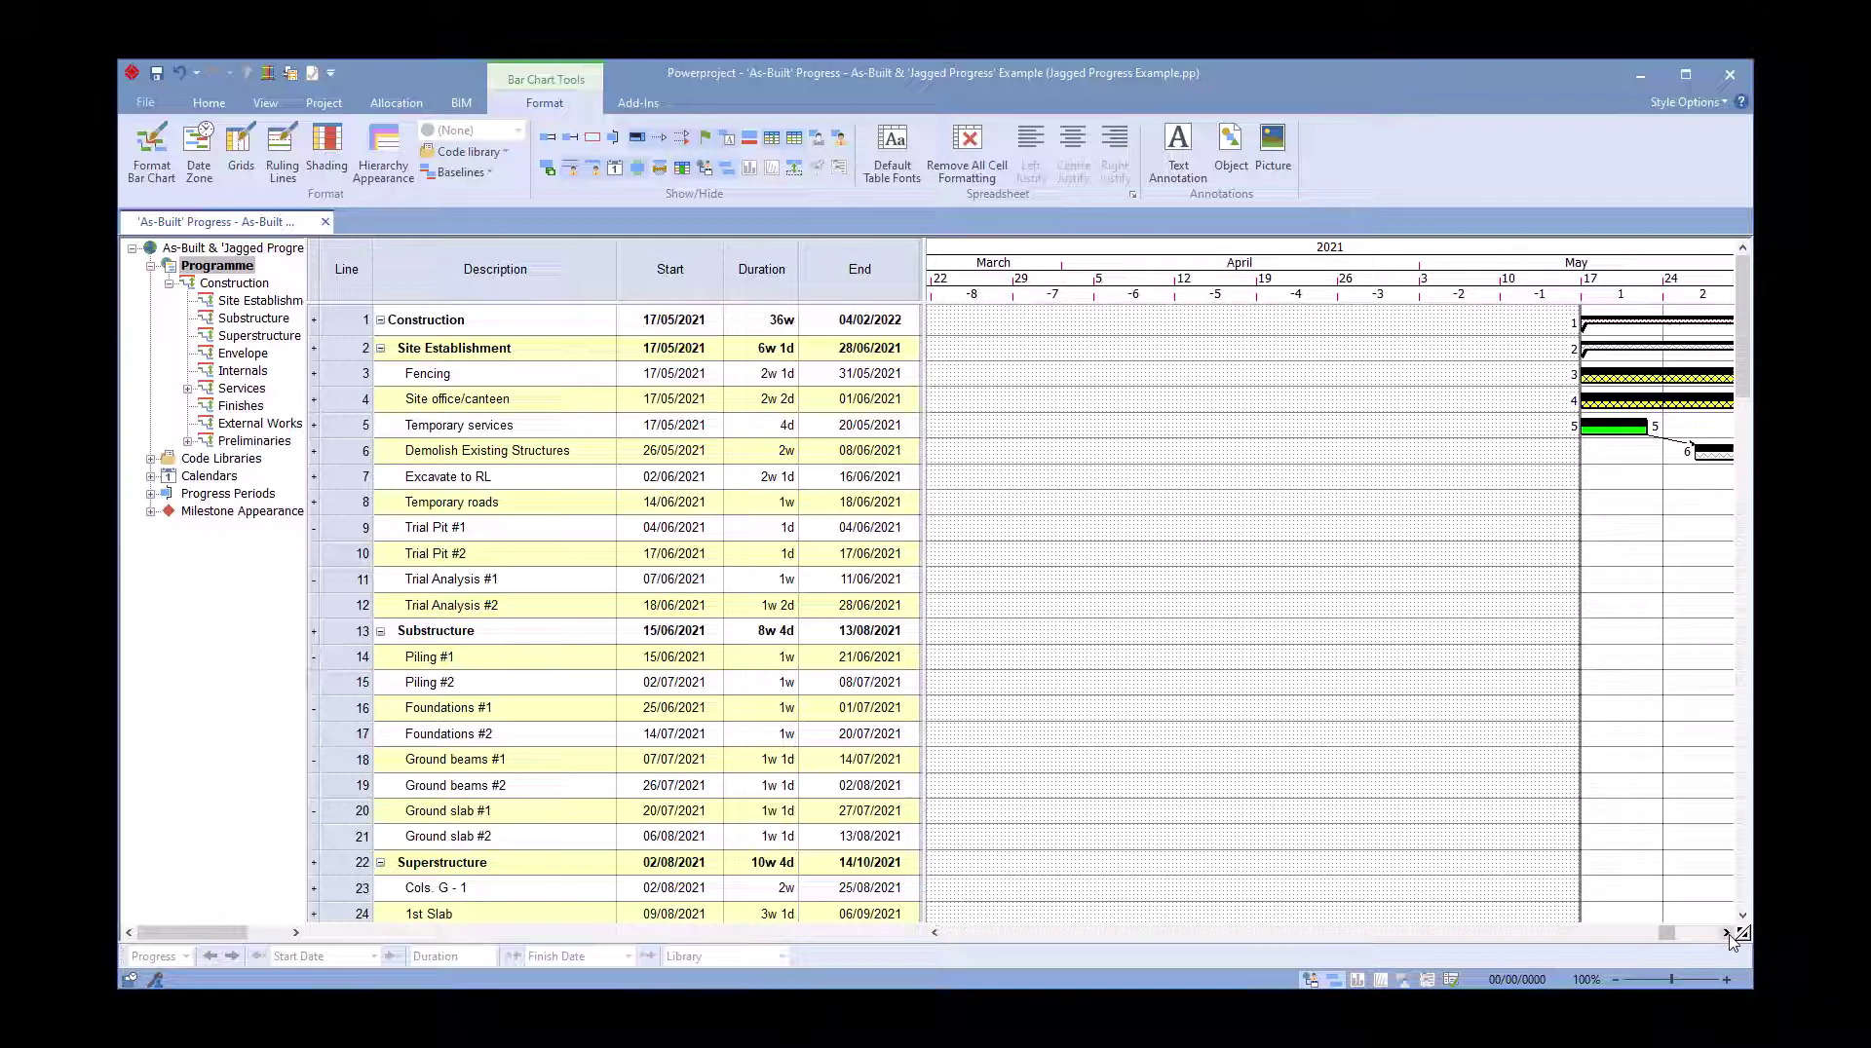
left_click(1727, 932)
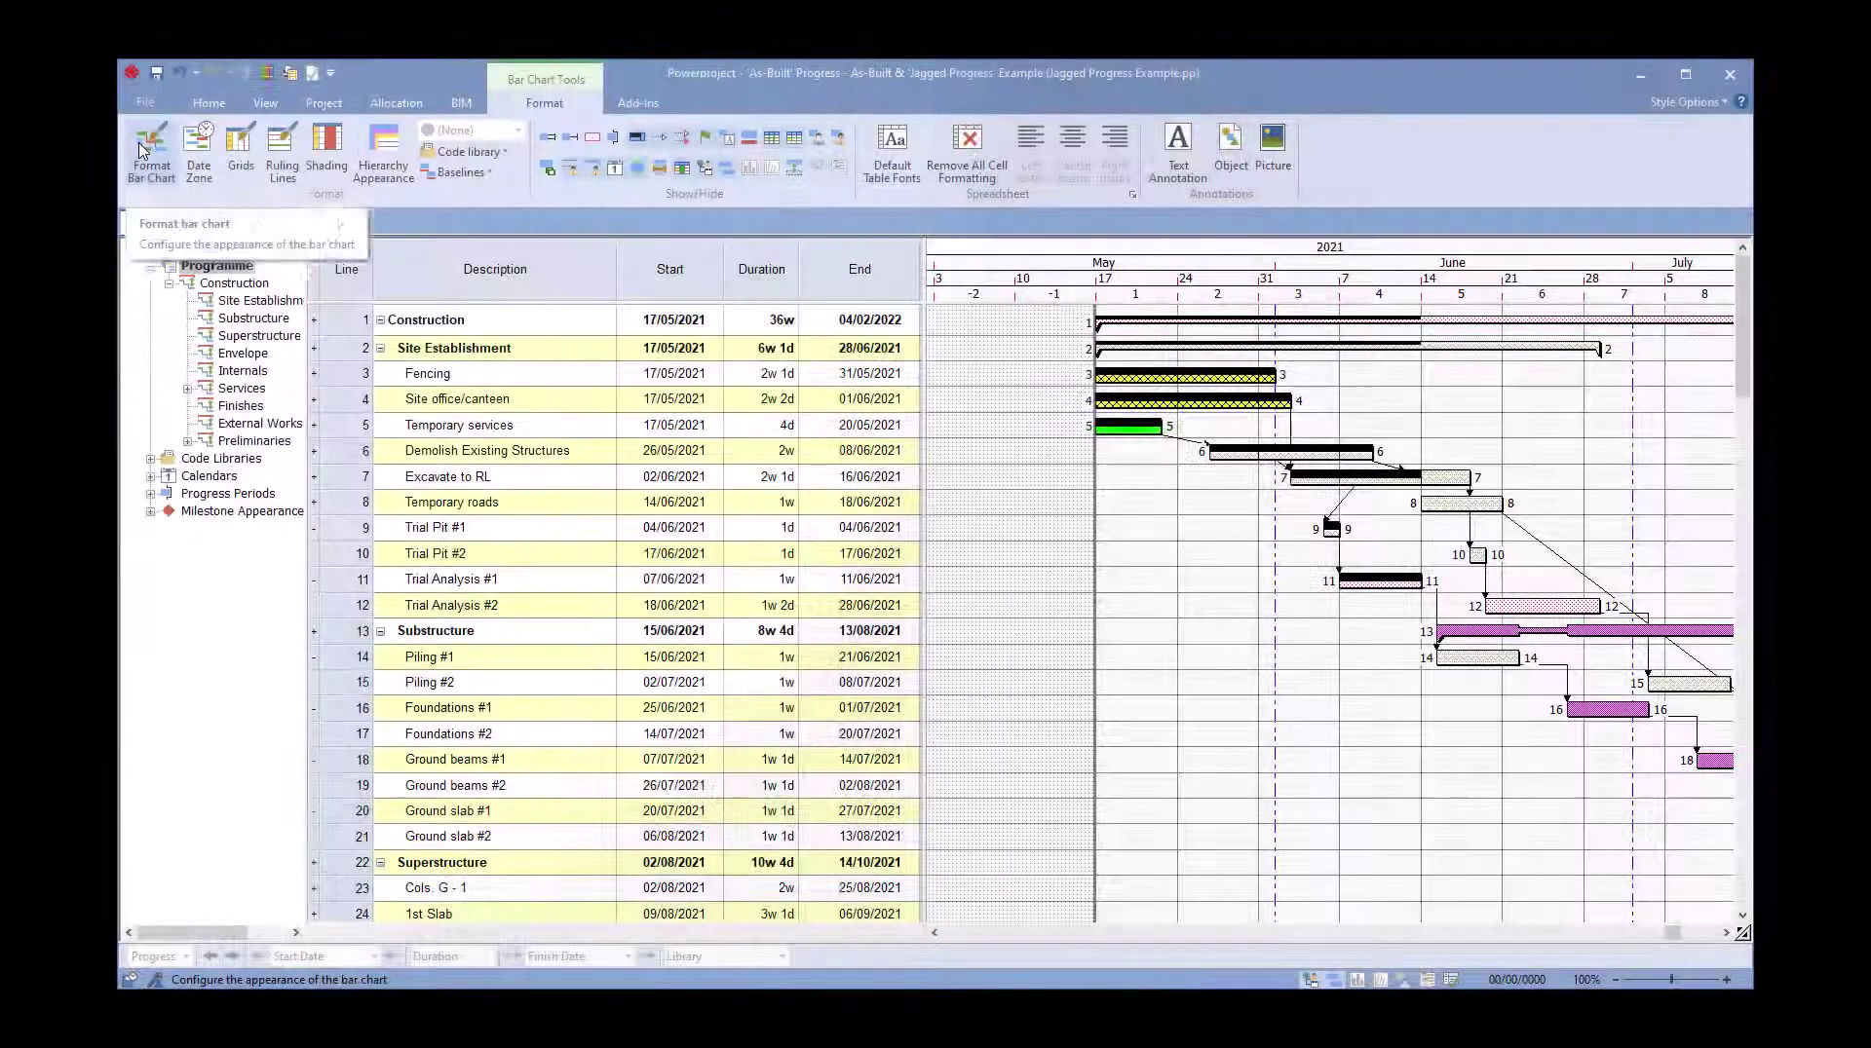
In Format Bar Chart's General options, enable summary row colouring on the Spreadsheet and close.
left_click(141, 149)
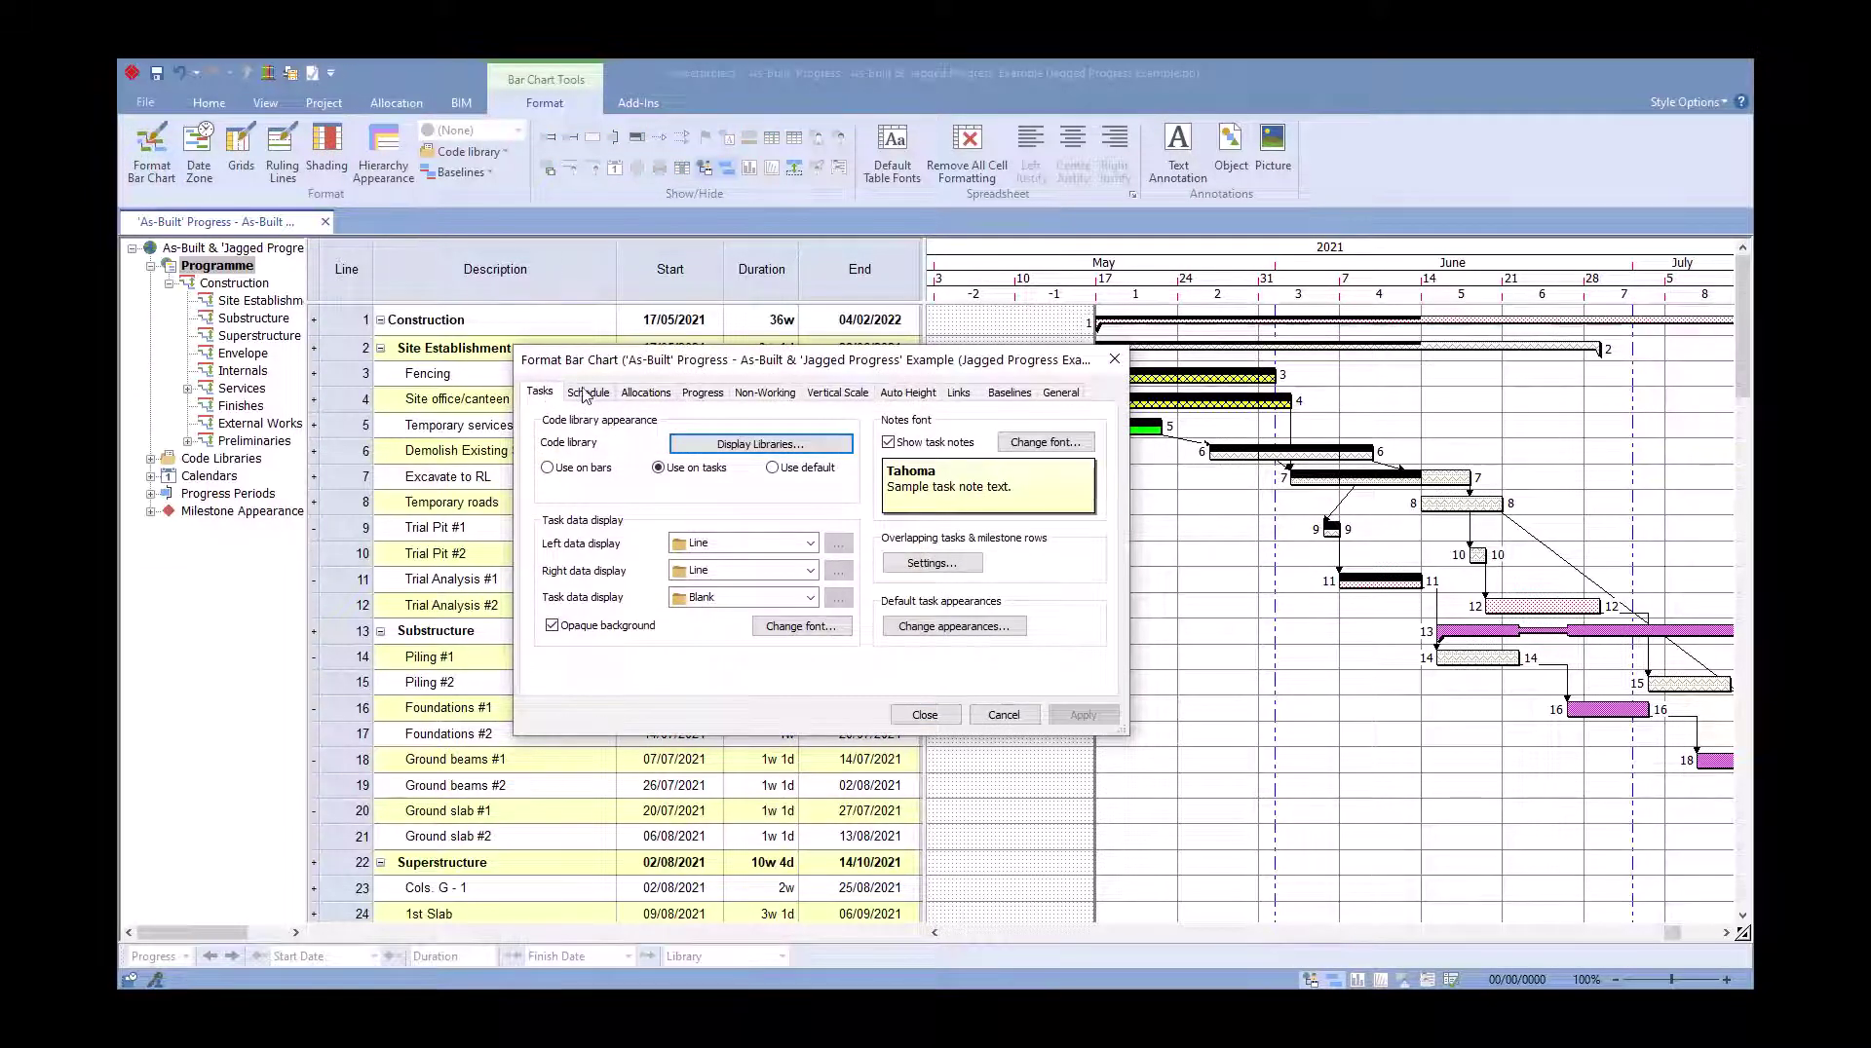
left_click(1055, 394)
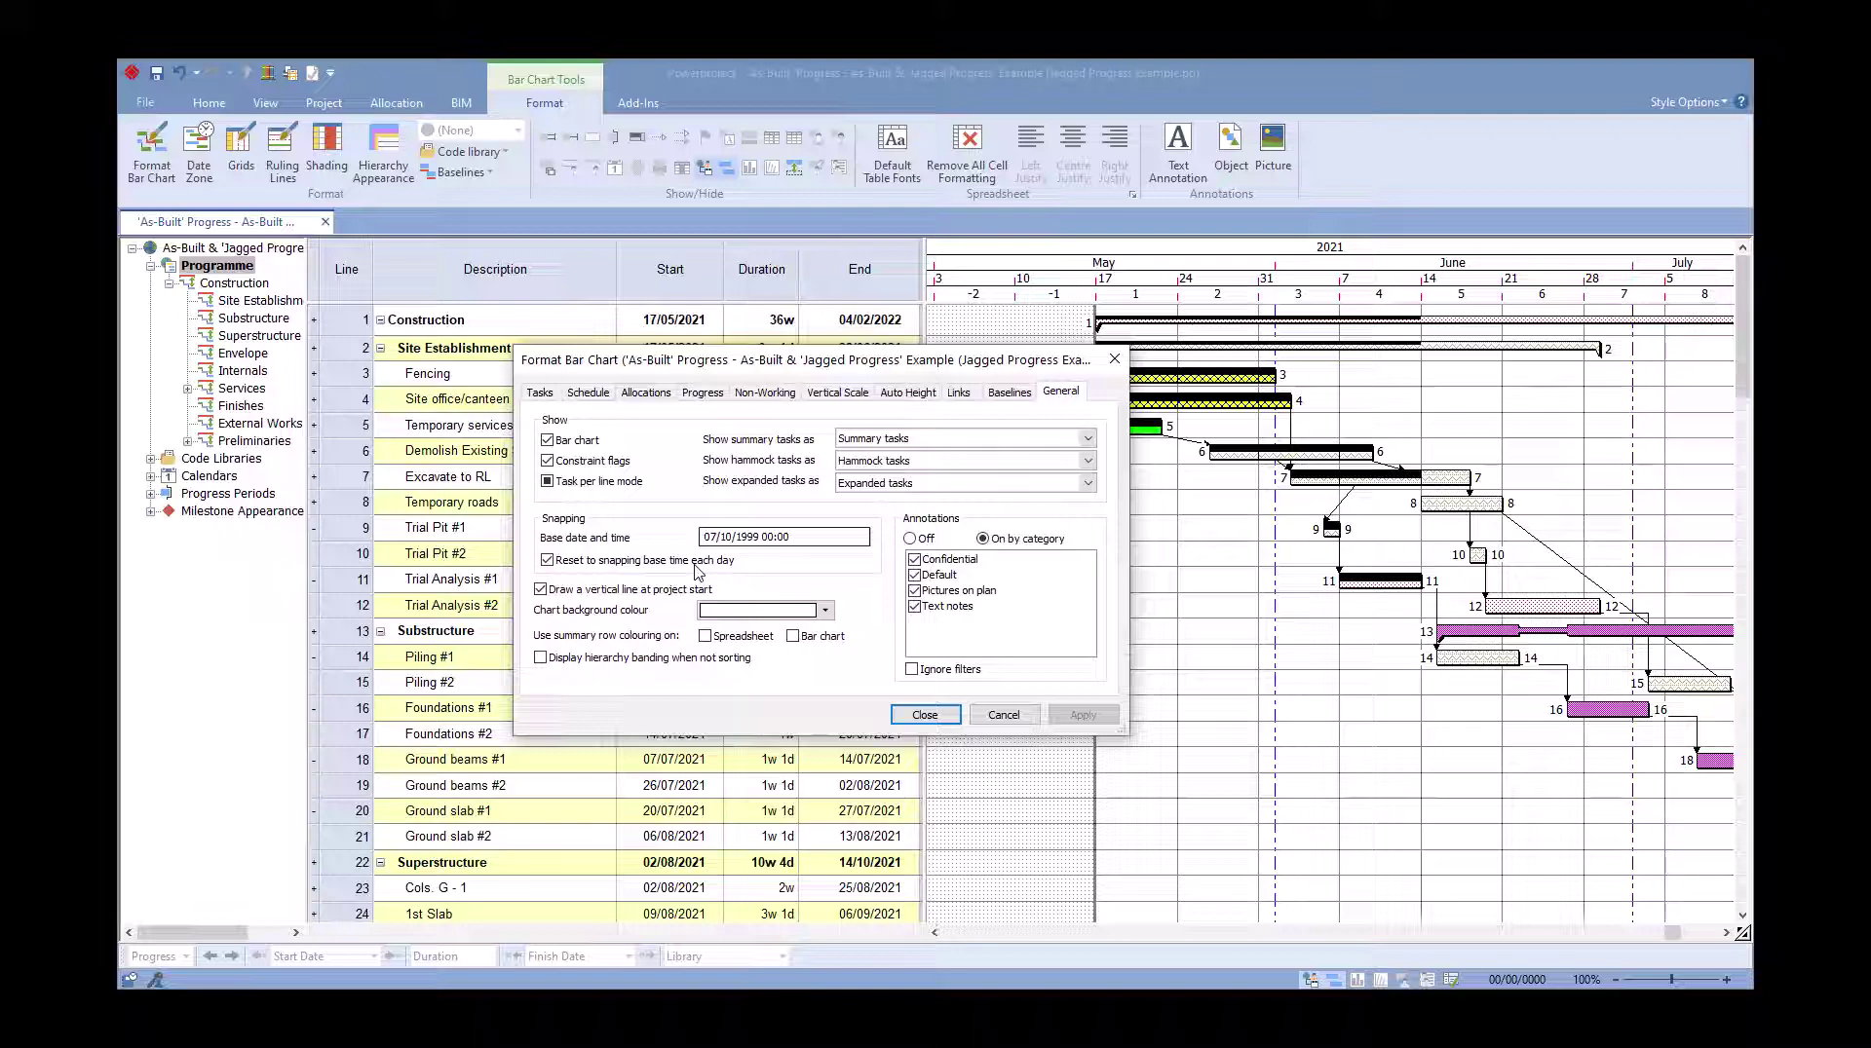
left_click(705, 638)
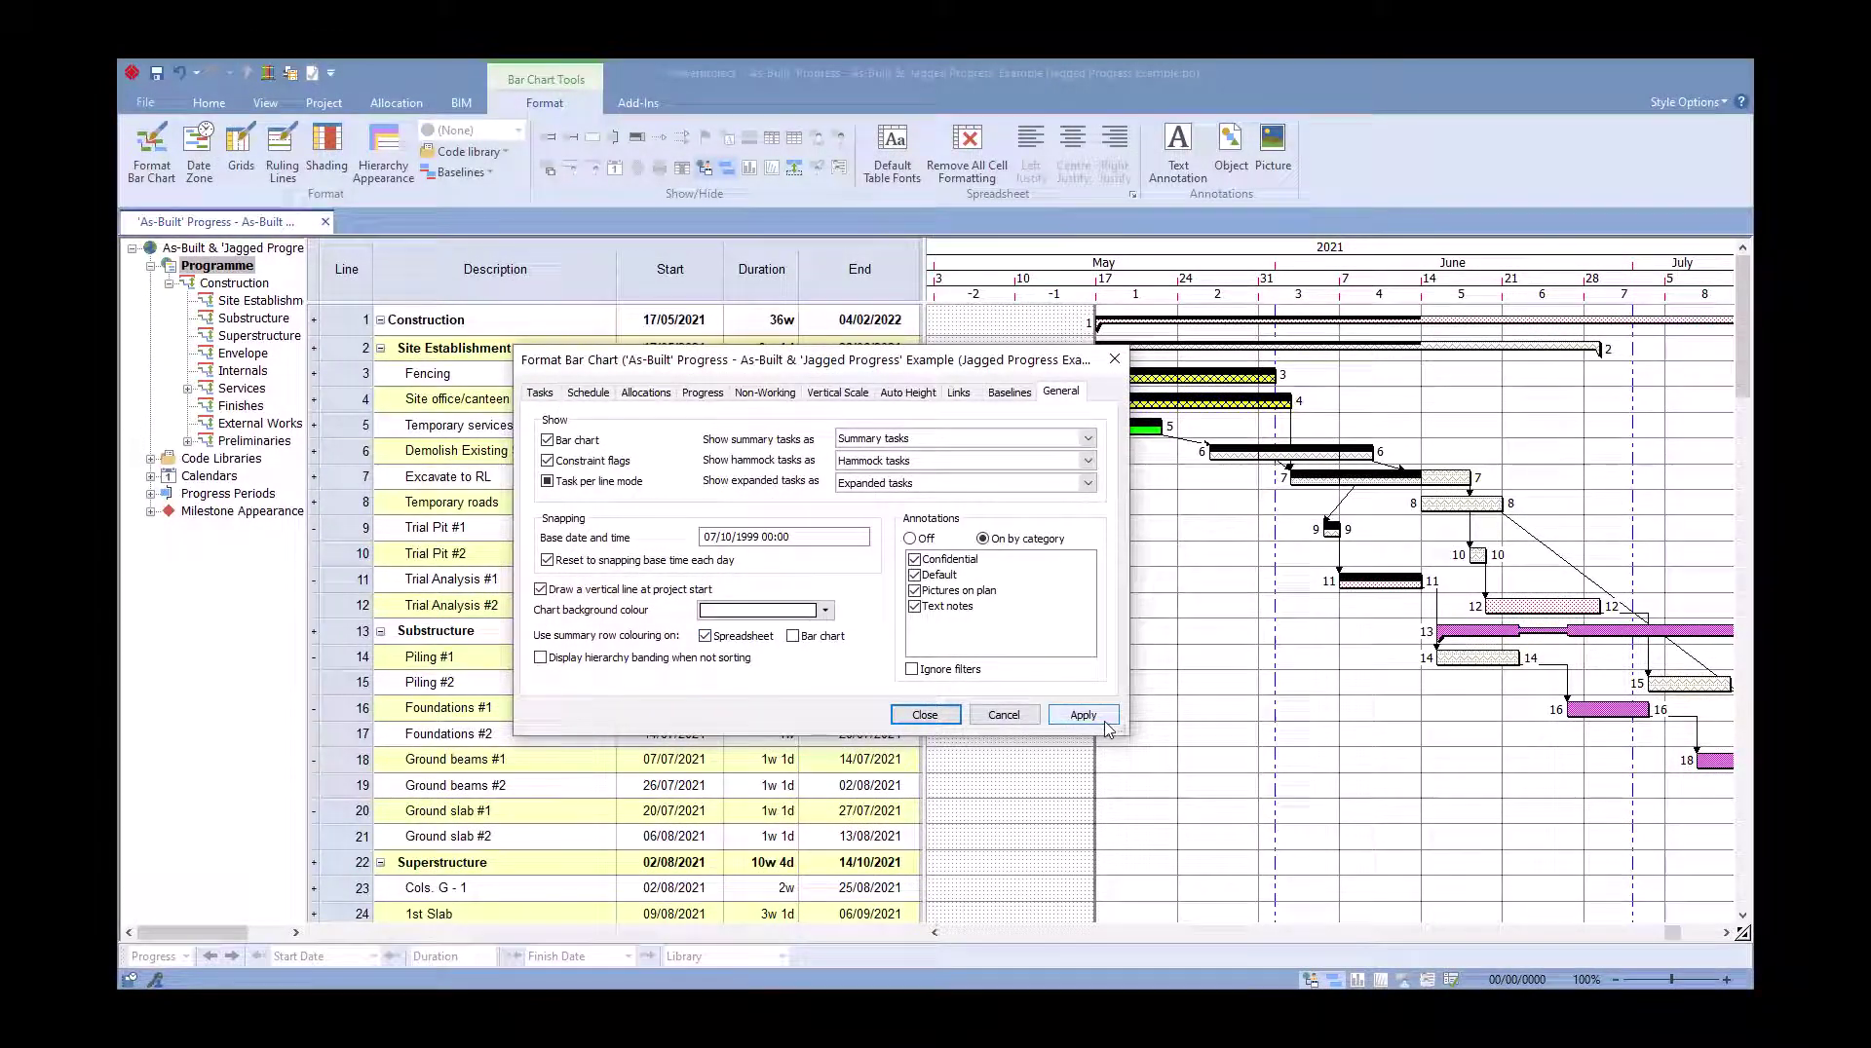
left_click(937, 717)
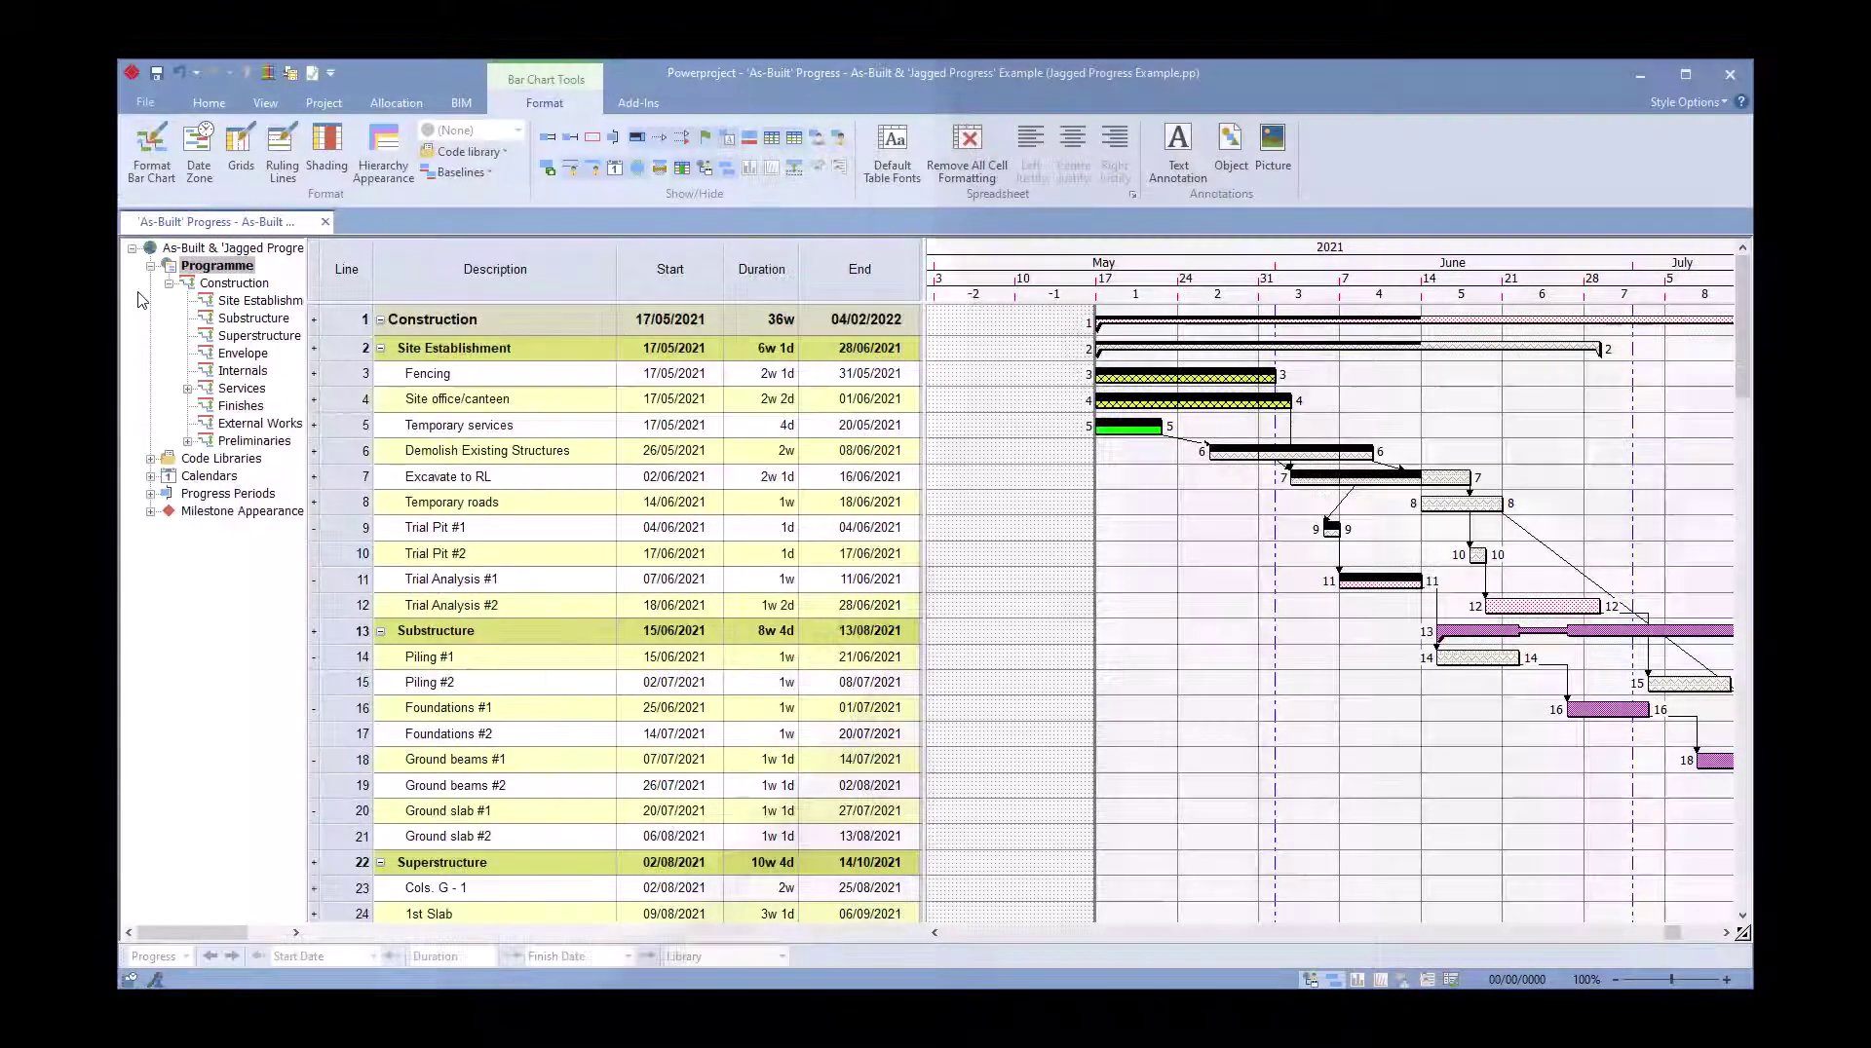
Open the Hierarchical appearance settings from the Construction node's context menu.
right_click(141, 292)
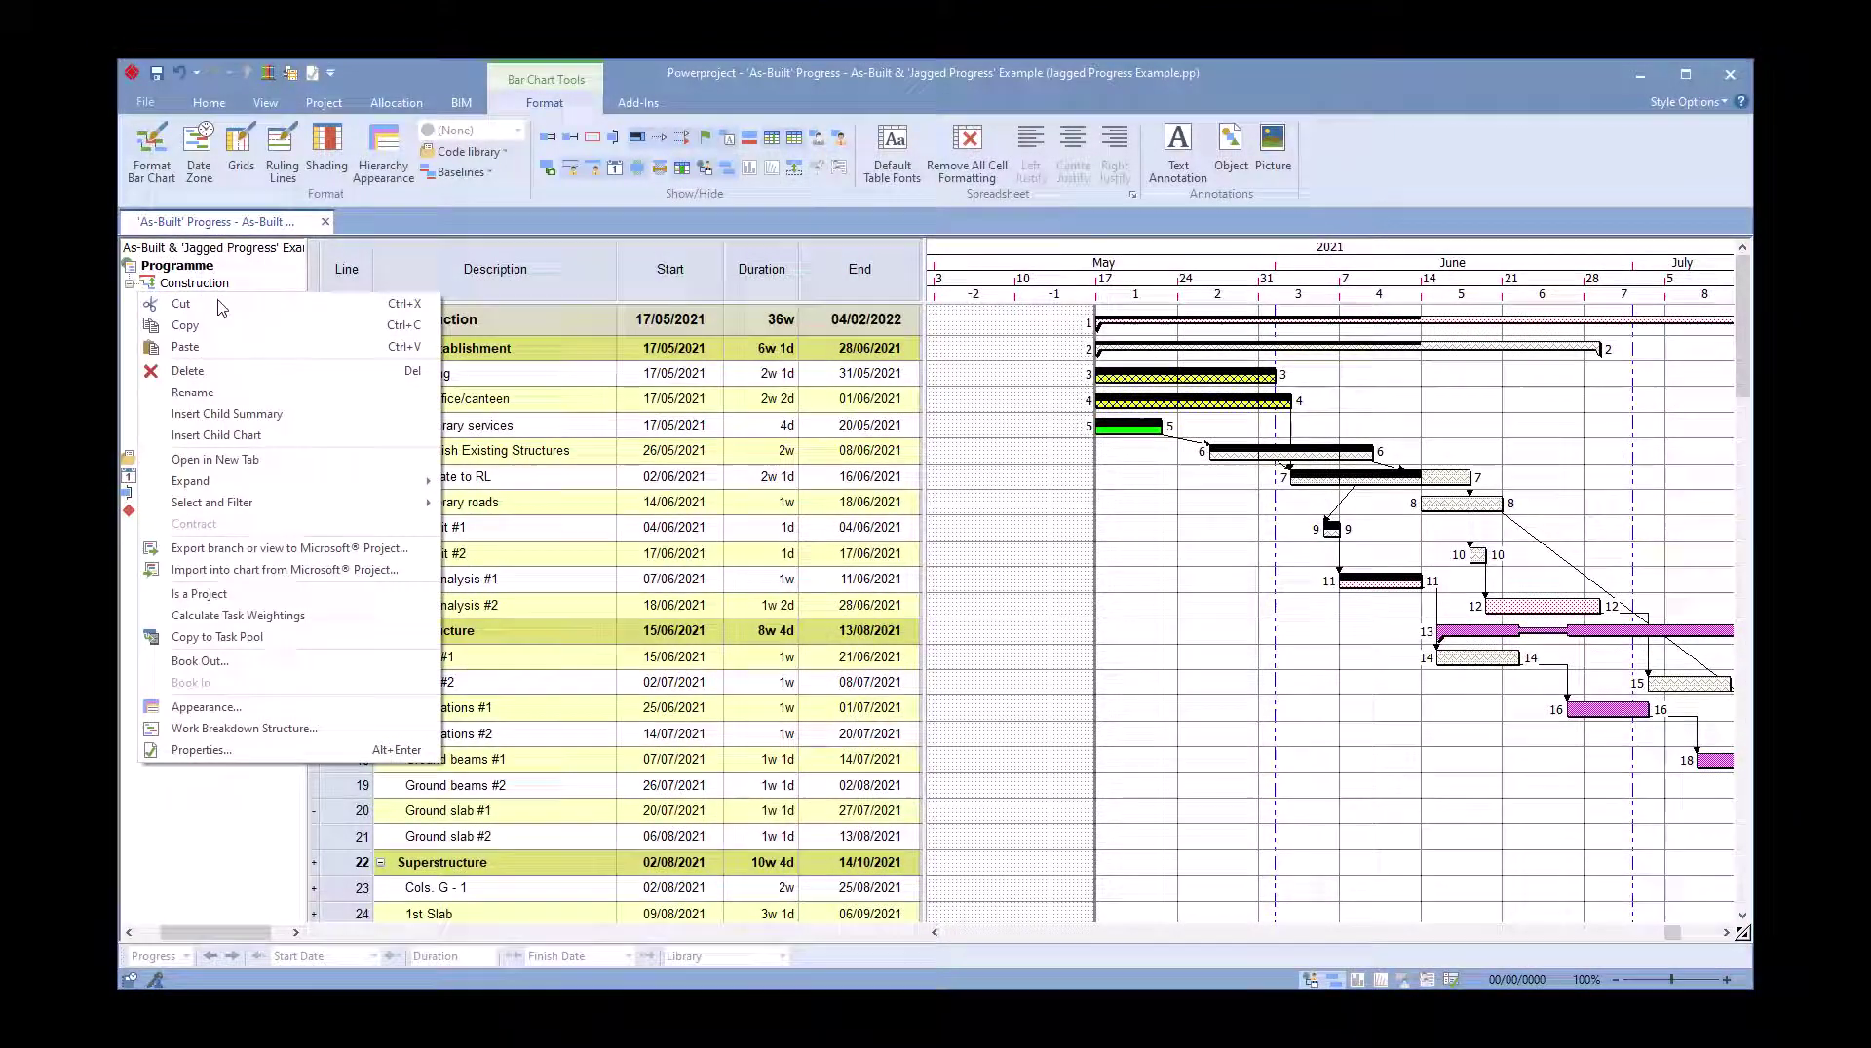
left_click(200, 708)
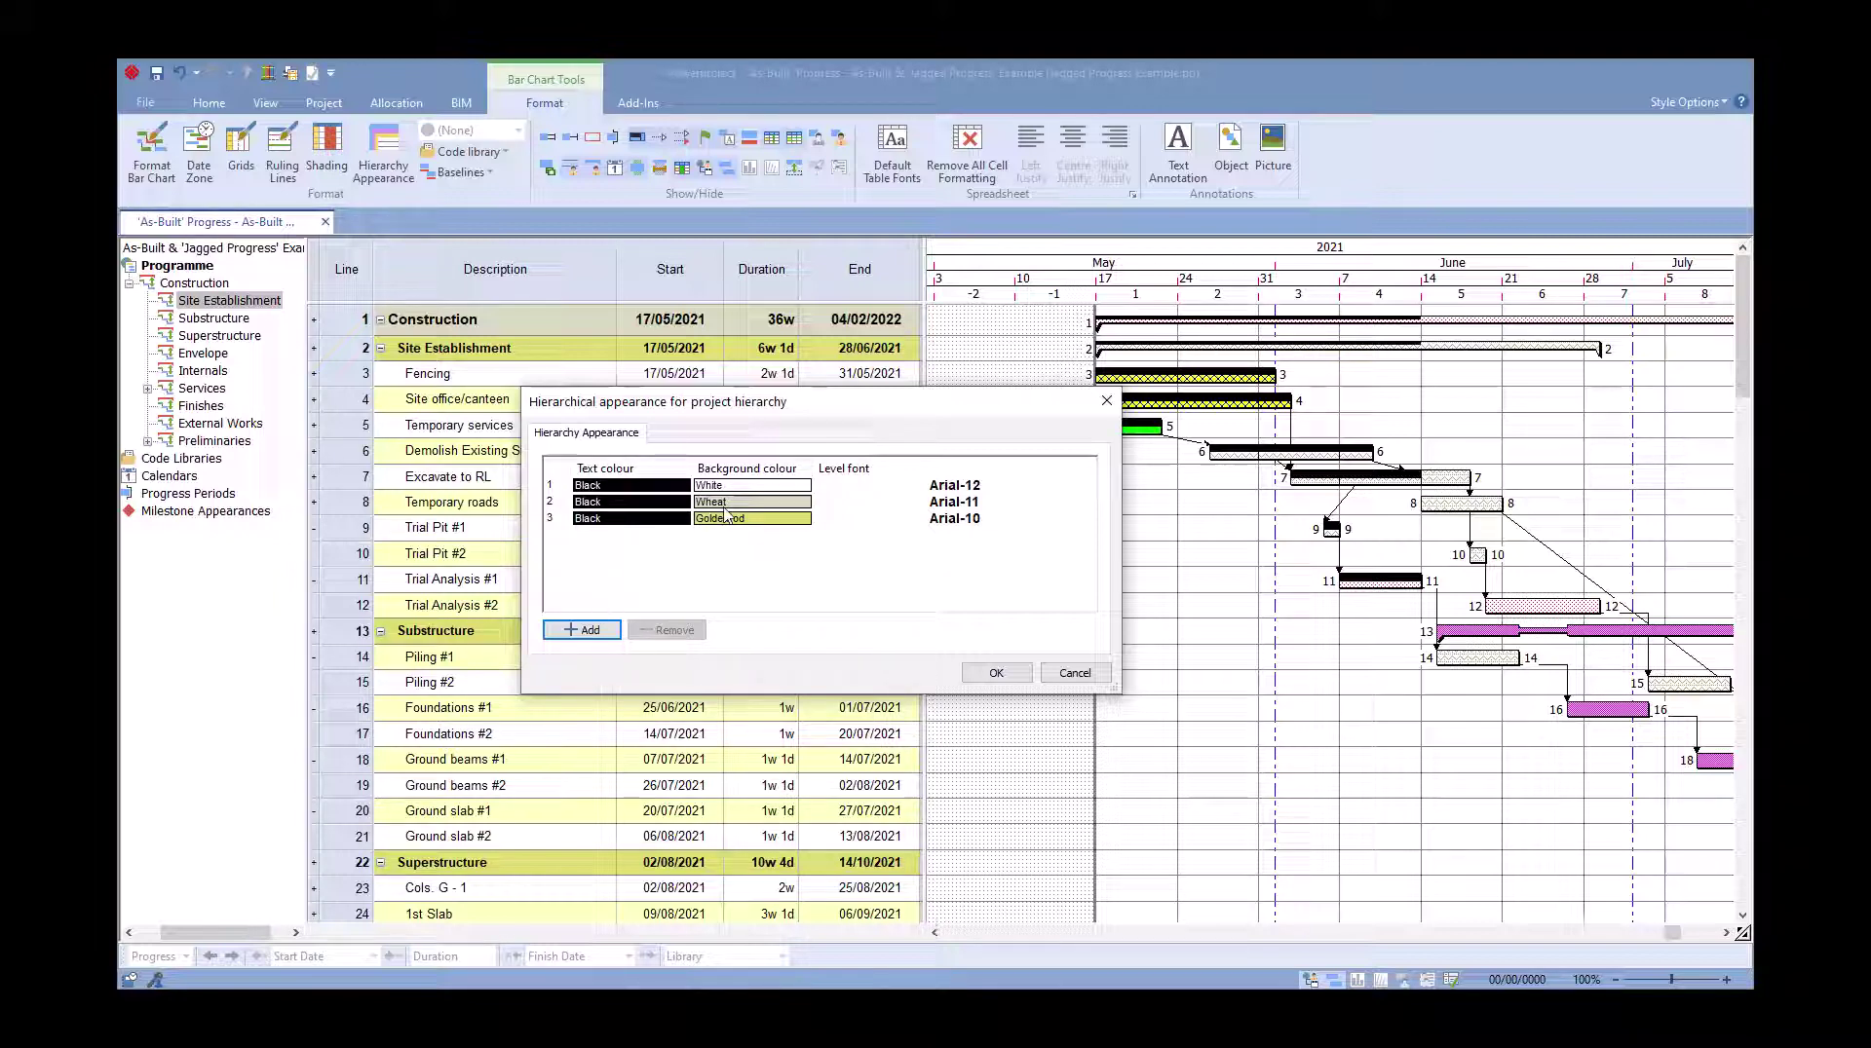
Set the level 2 hierarchy background to Slate blue and level 3 to Plum.
left_click(735, 504)
left_click(735, 505)
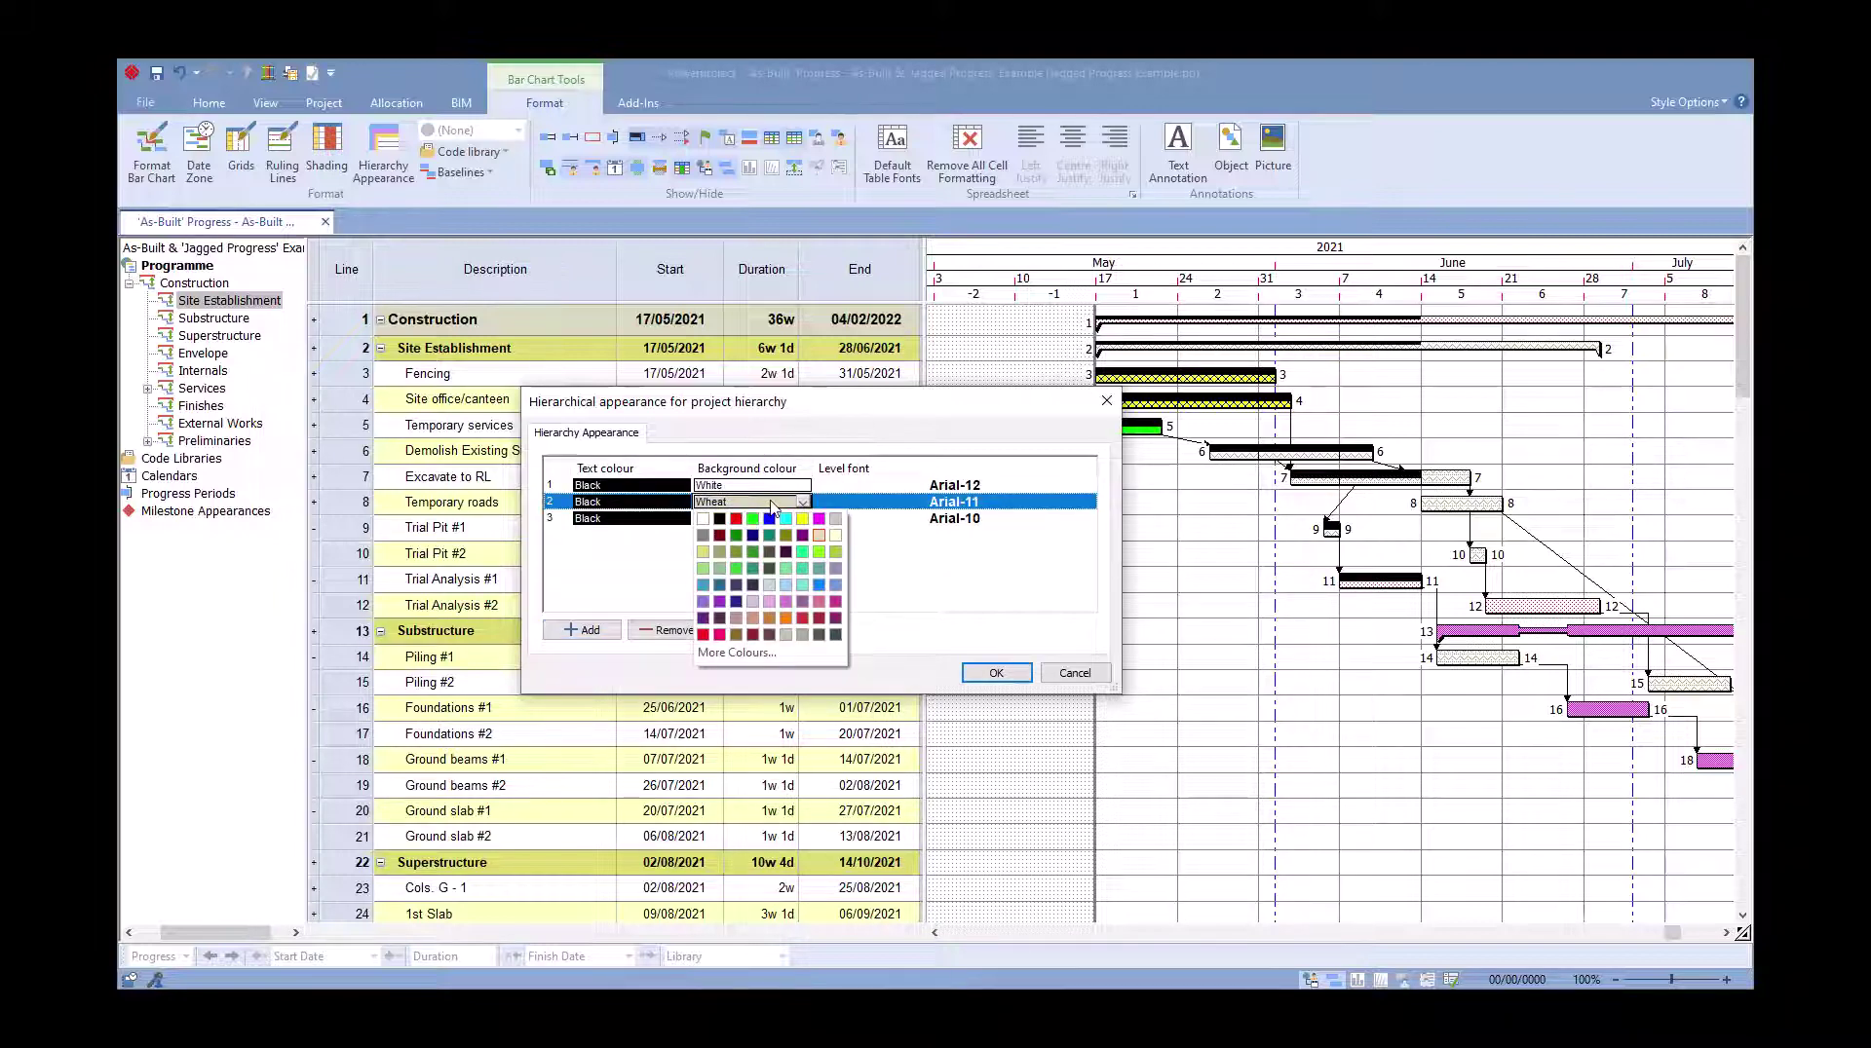
left_click(820, 585)
left_click(740, 519)
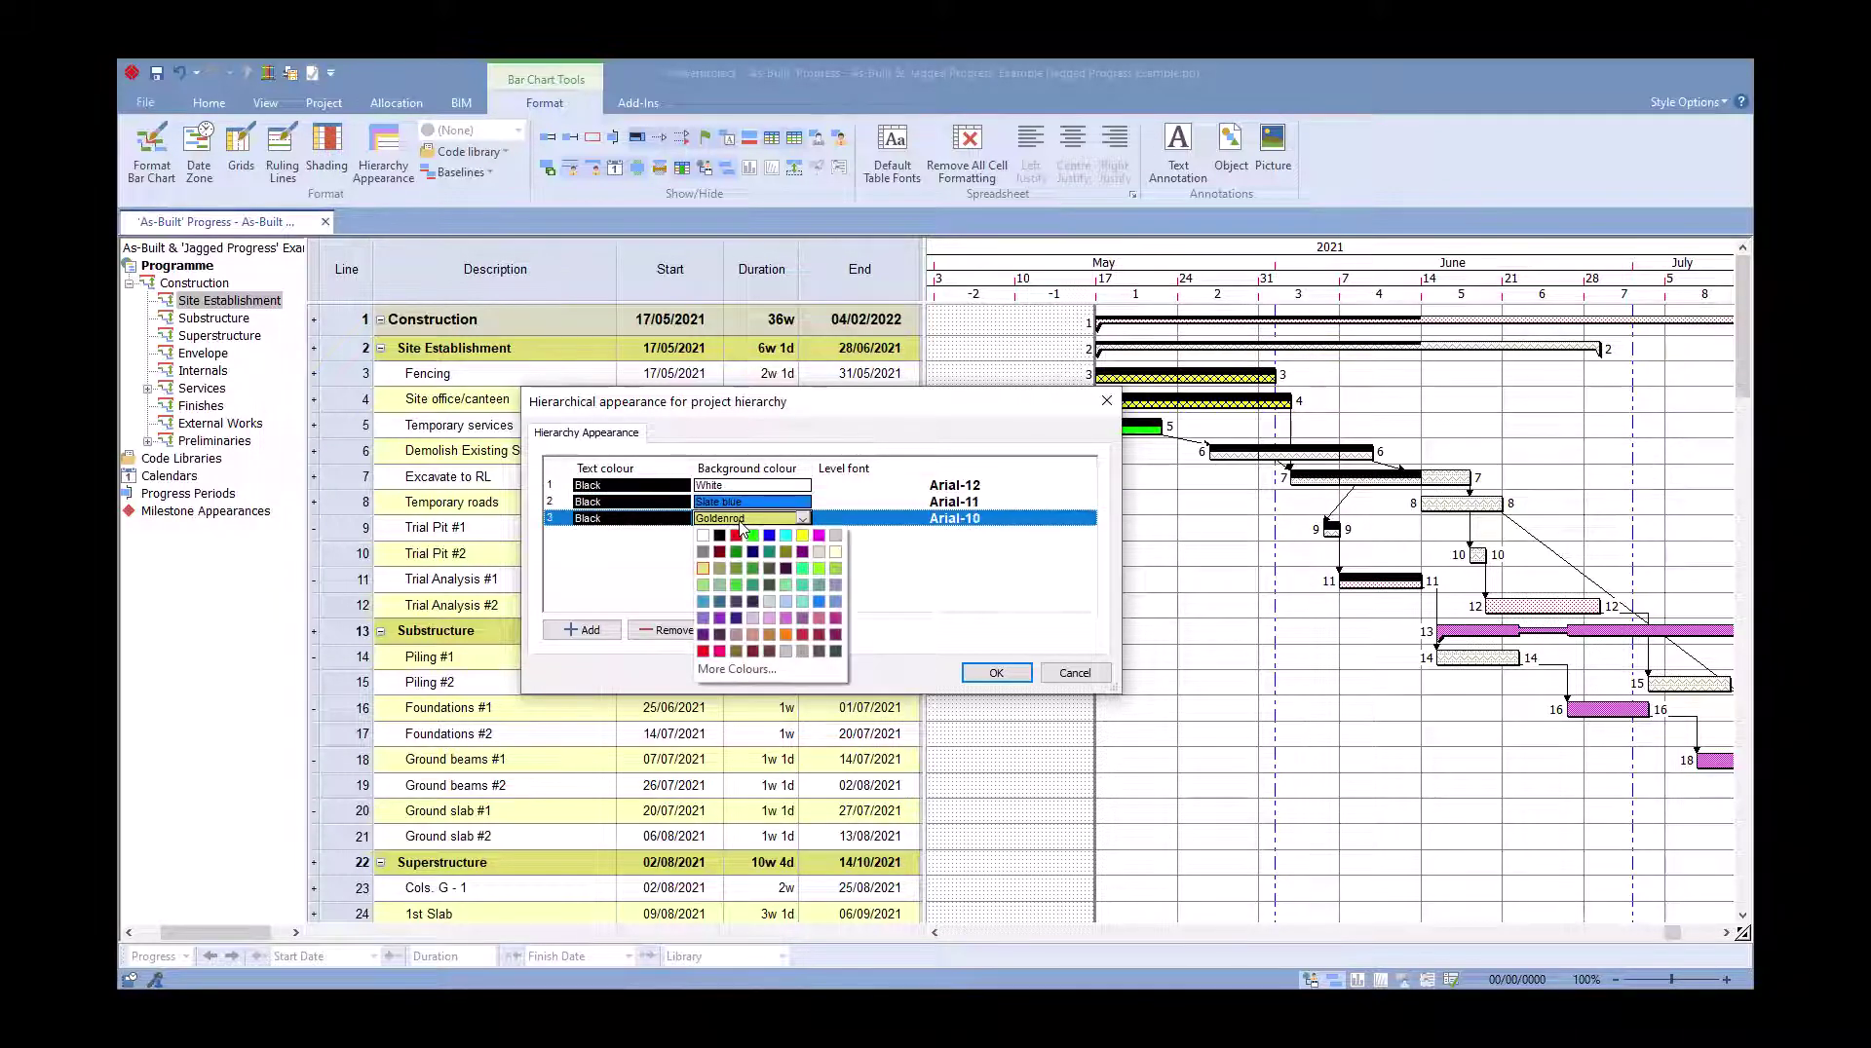
left_click(771, 620)
Add a fourth hierarchy level with a Medium orchid background and apply the colours.
left_click(610, 628)
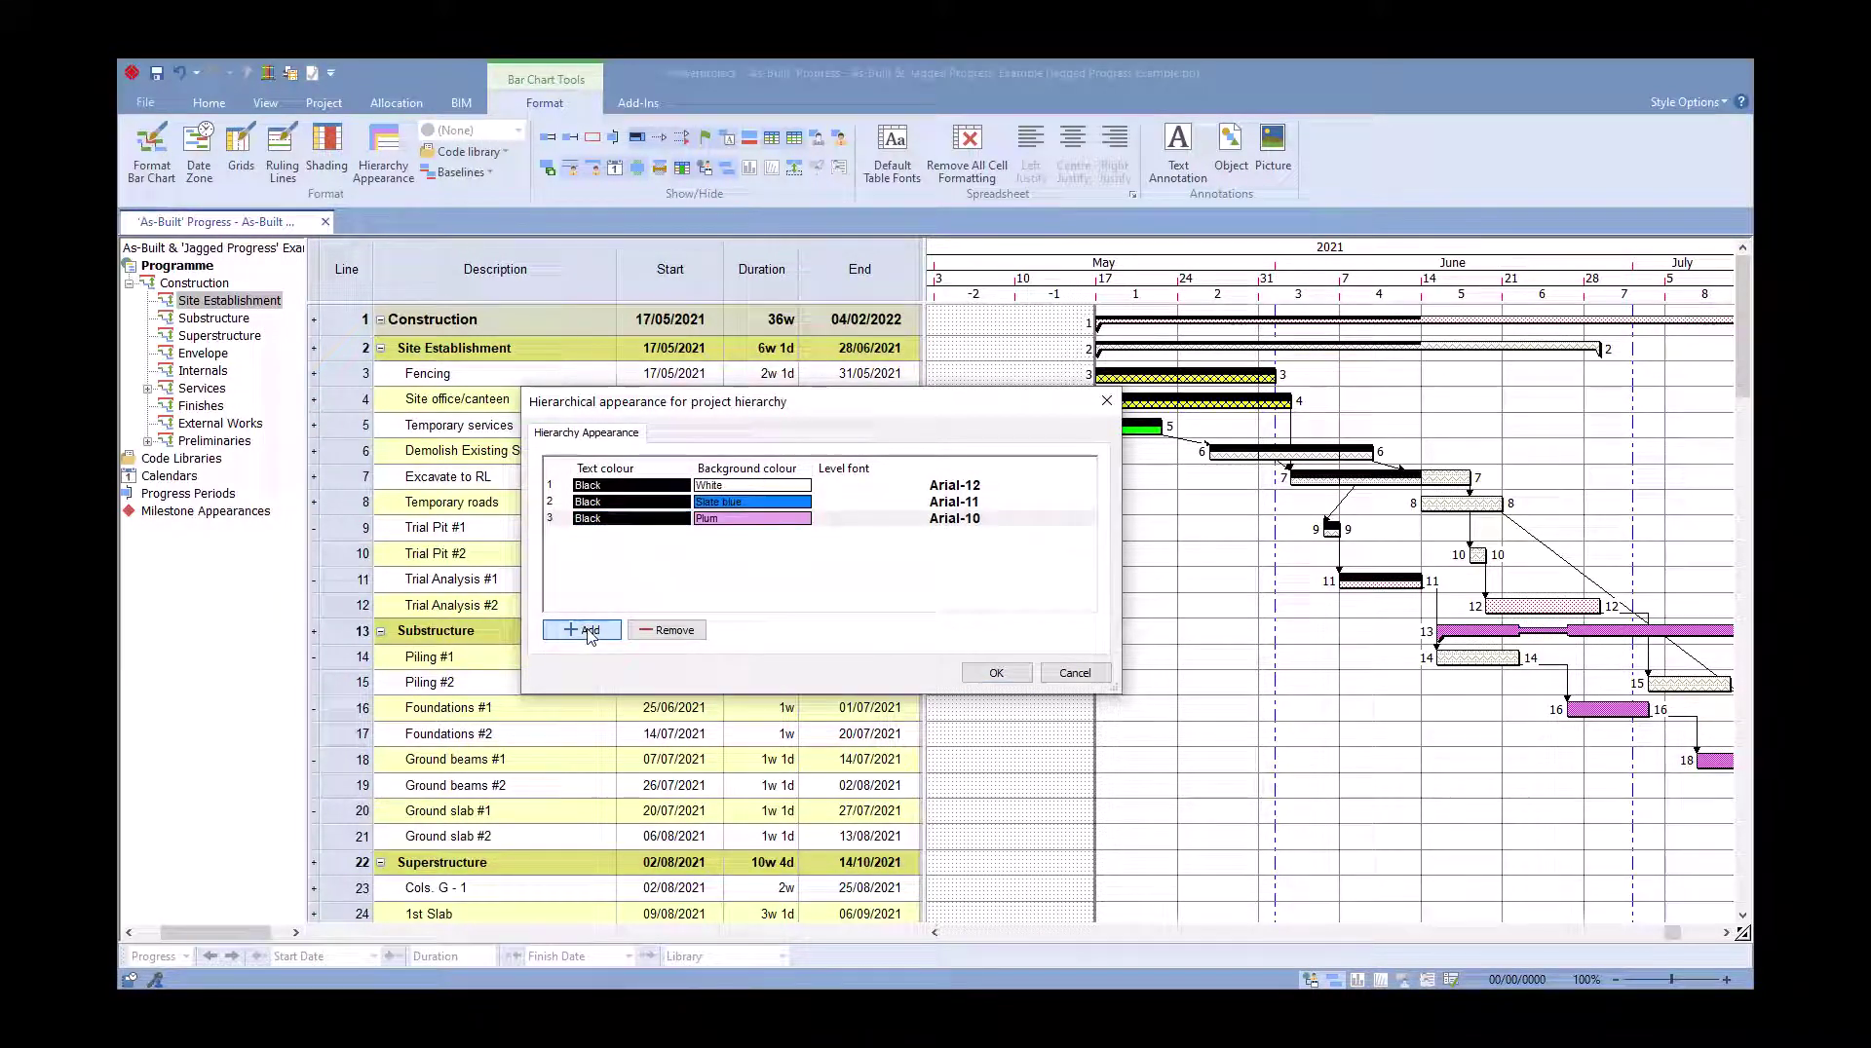
left_click(733, 535)
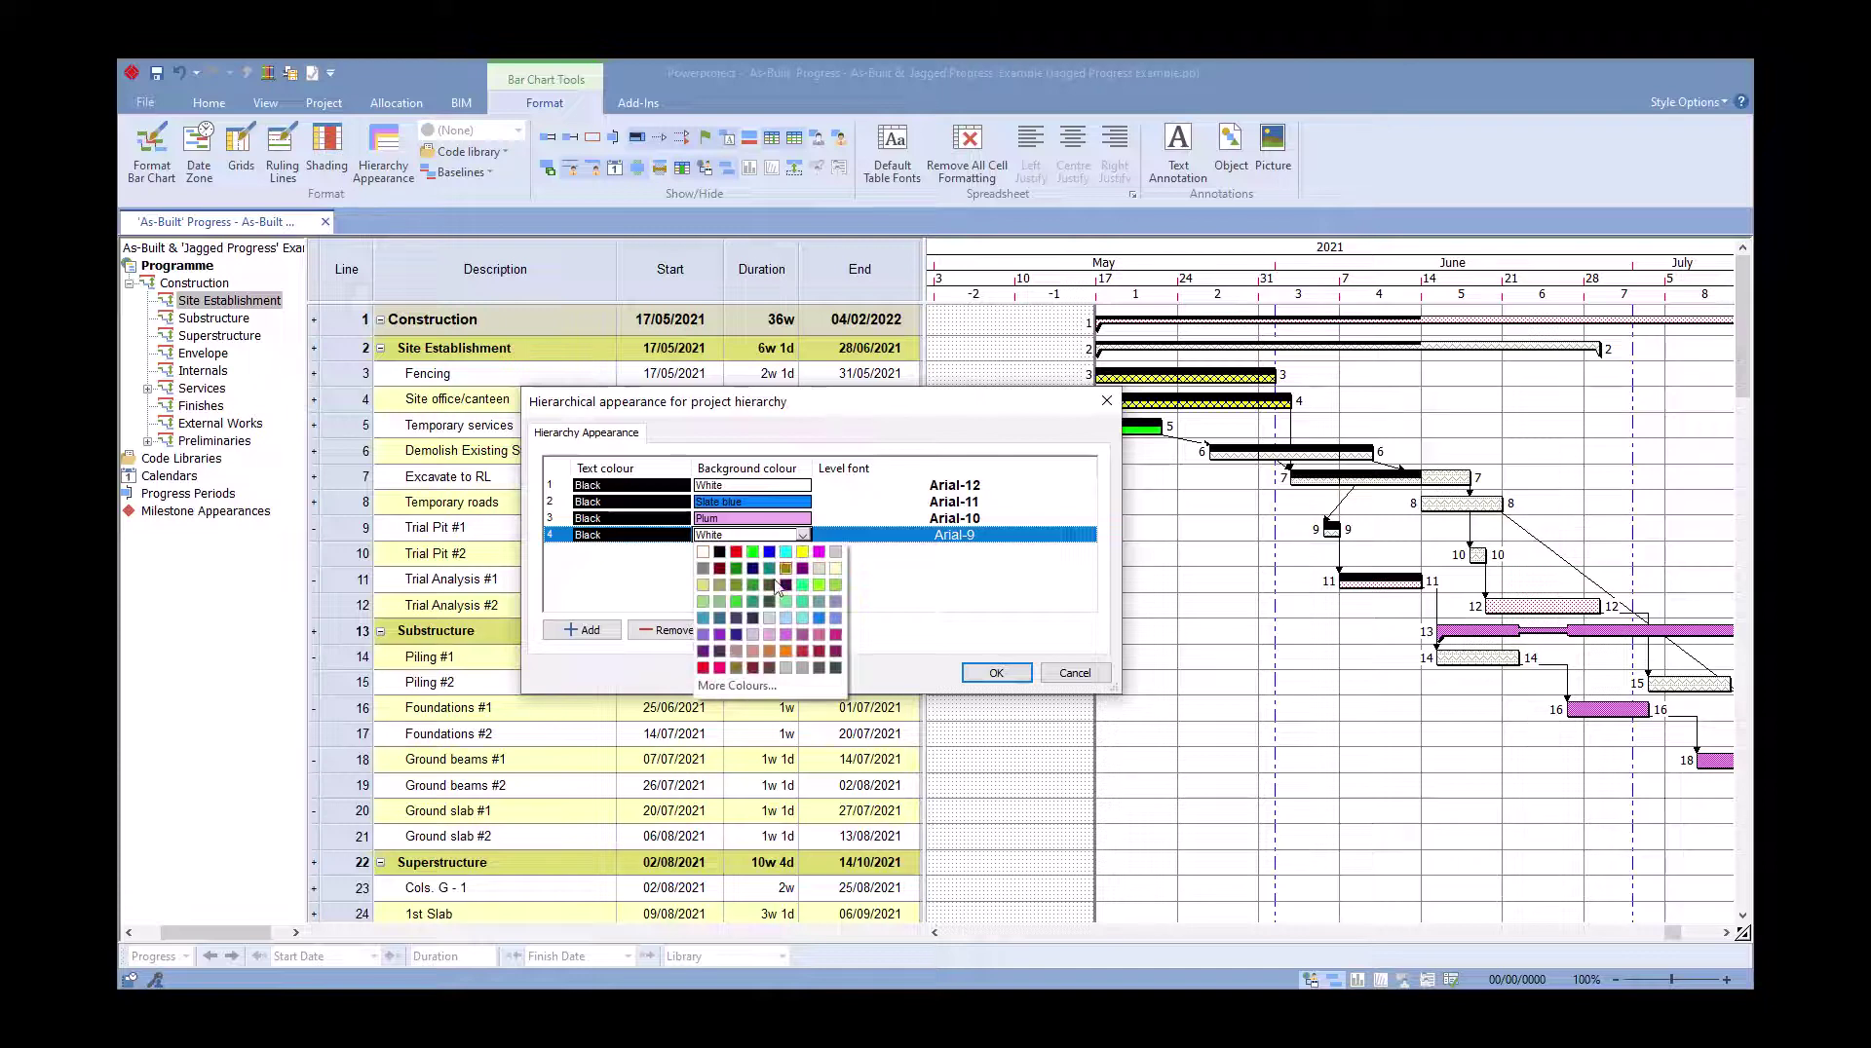
left_click(719, 634)
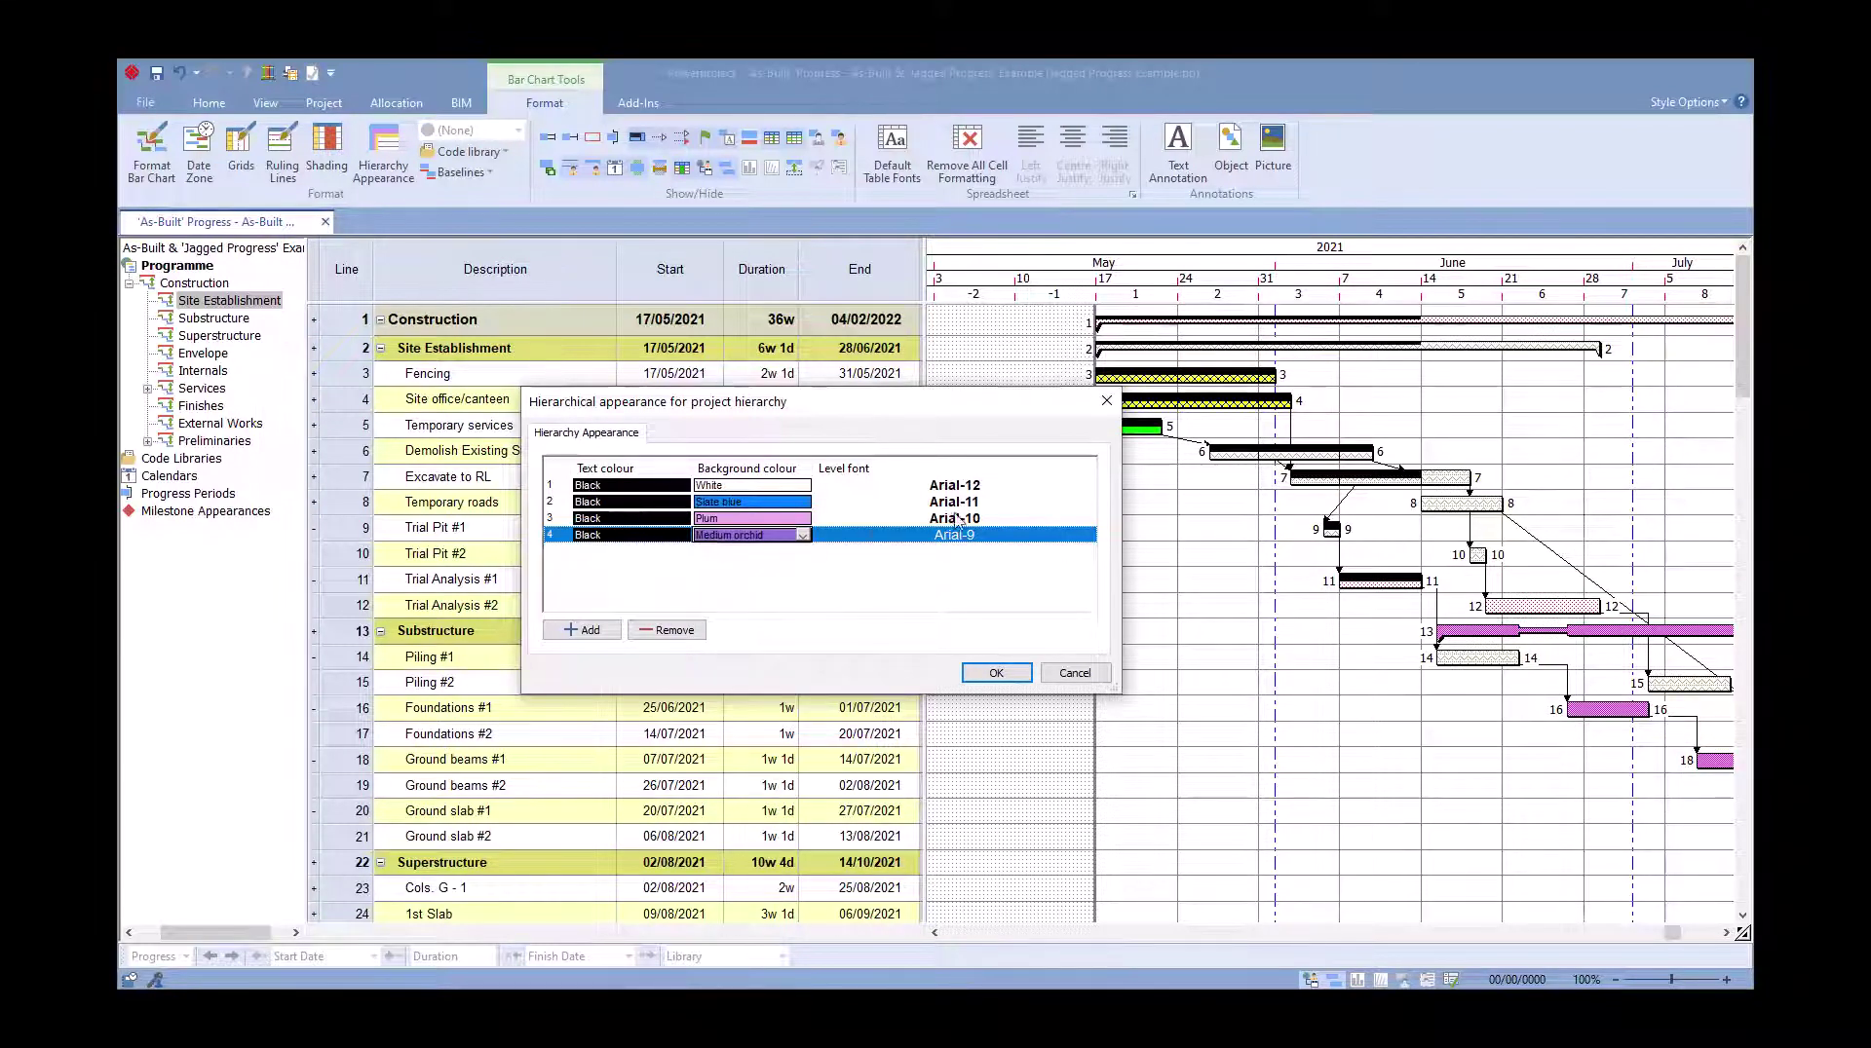
left_click(996, 673)
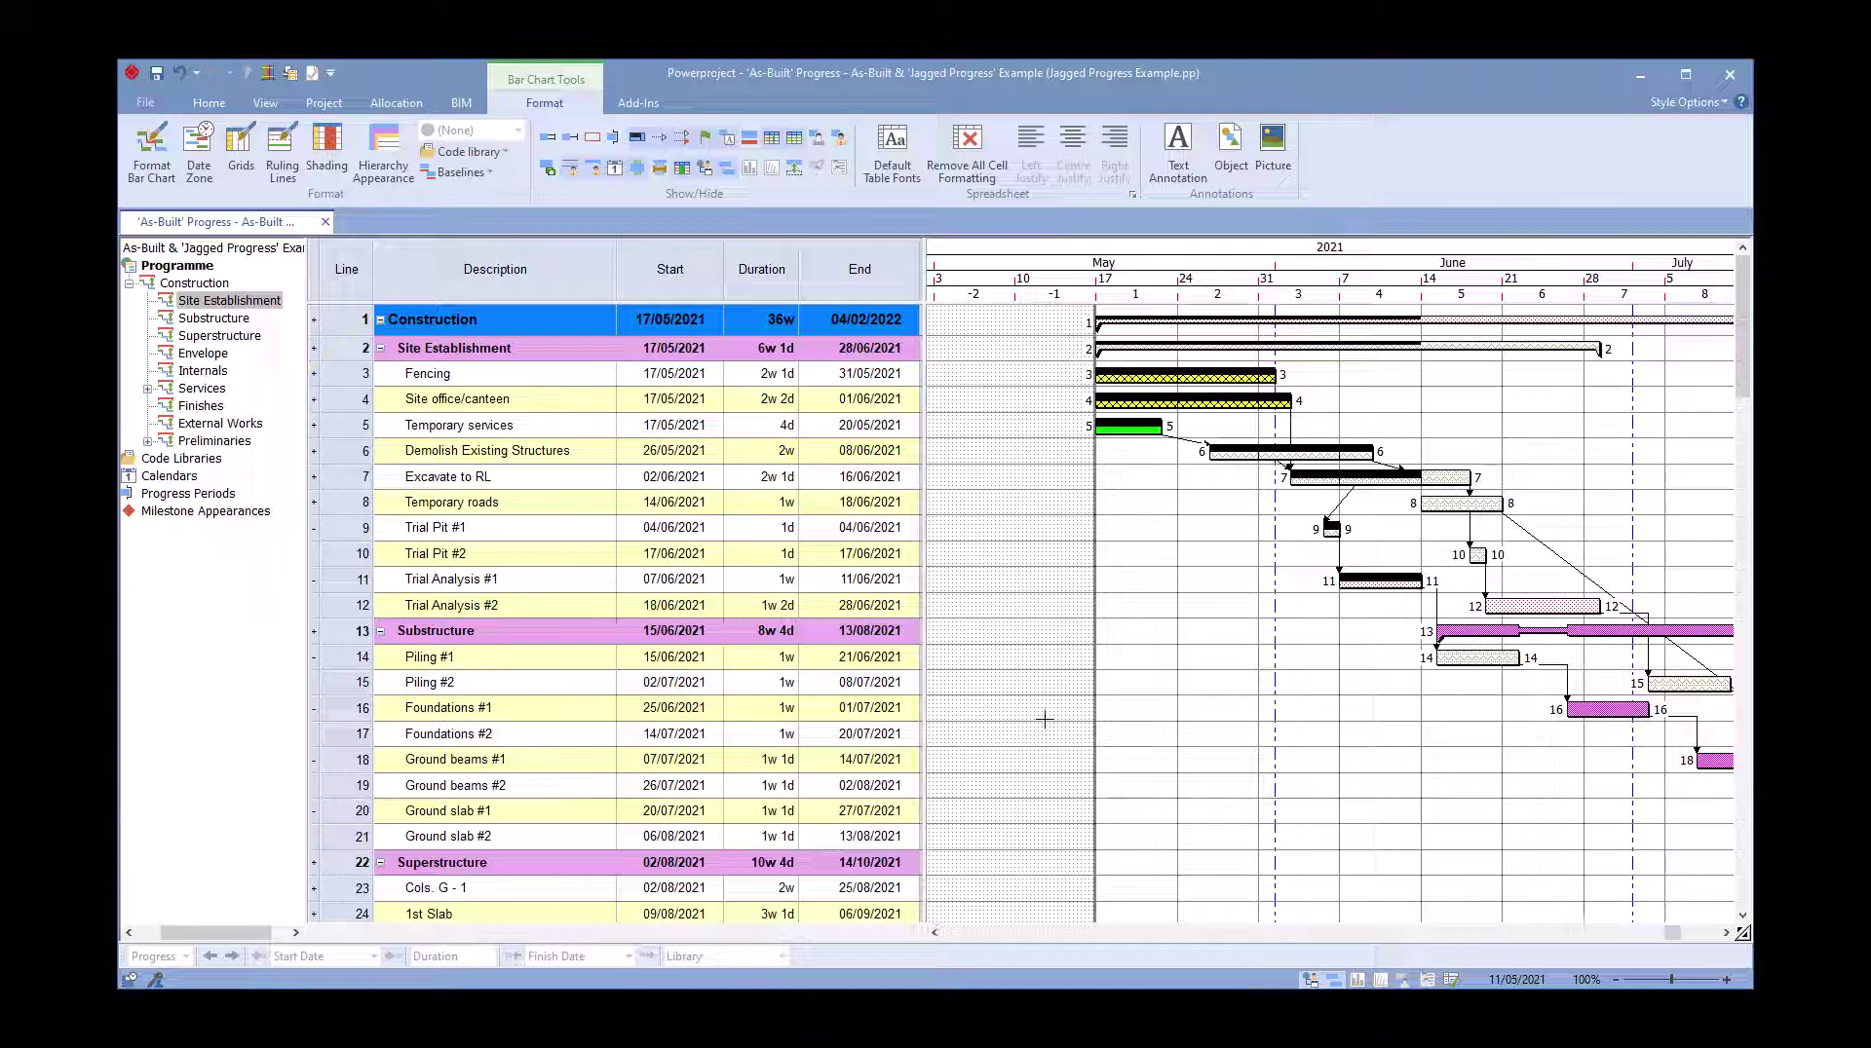
Reopen the Format Bar Chart dialog at its General options.
left_click(166, 163)
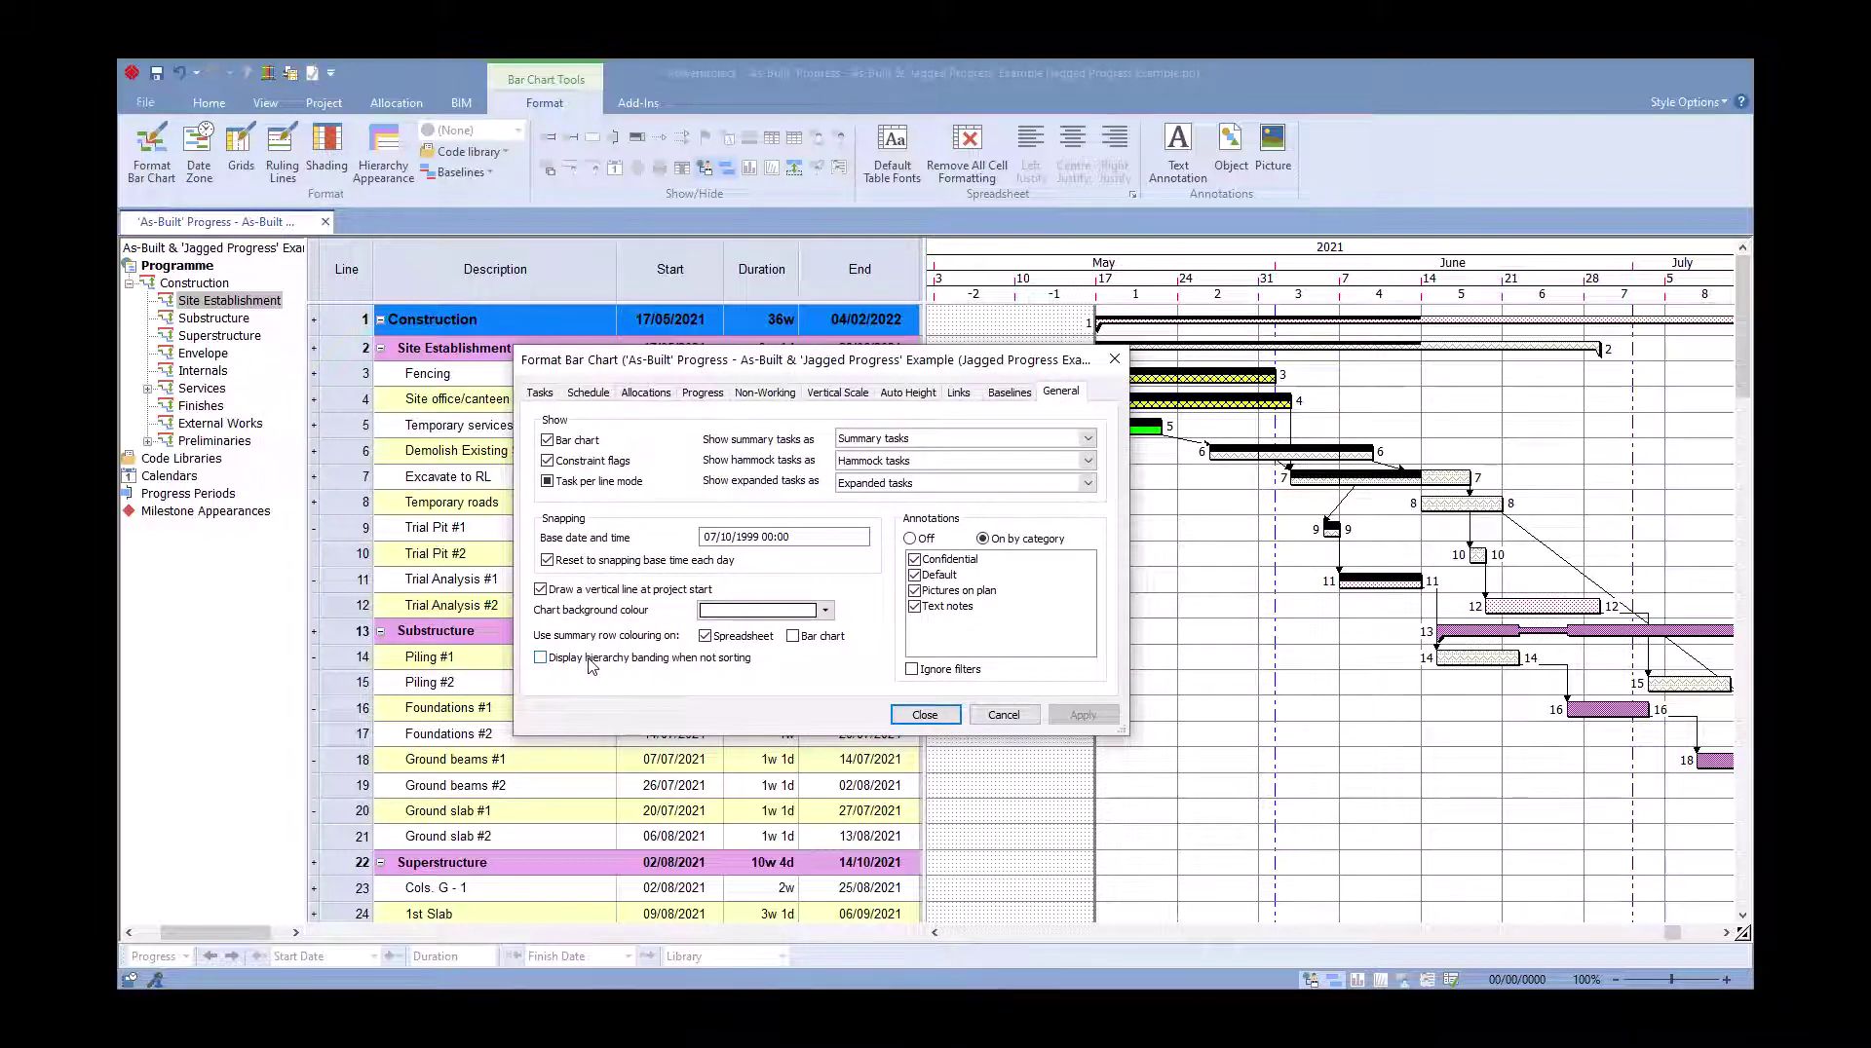
Turn on 'Display hierarchy banding when not sorting', accept the alert, and close the dialog.
left_click(588, 666)
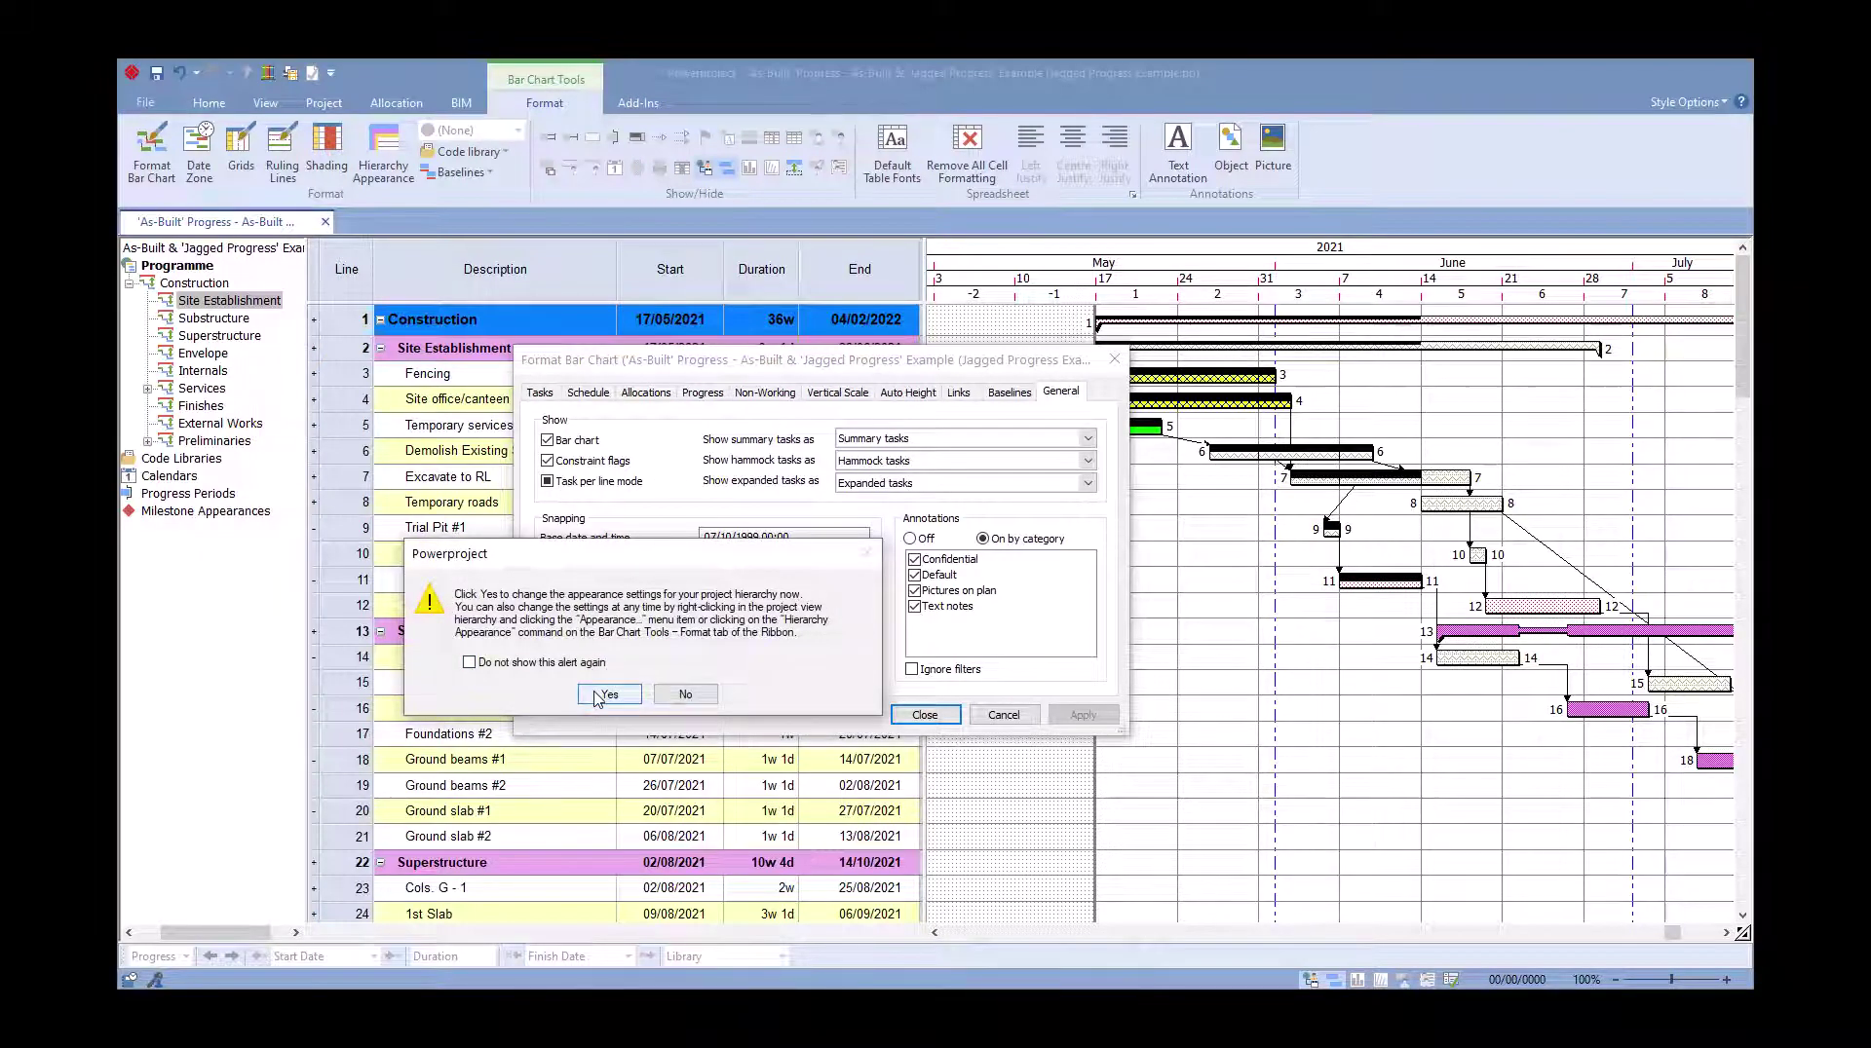
left_click(605, 694)
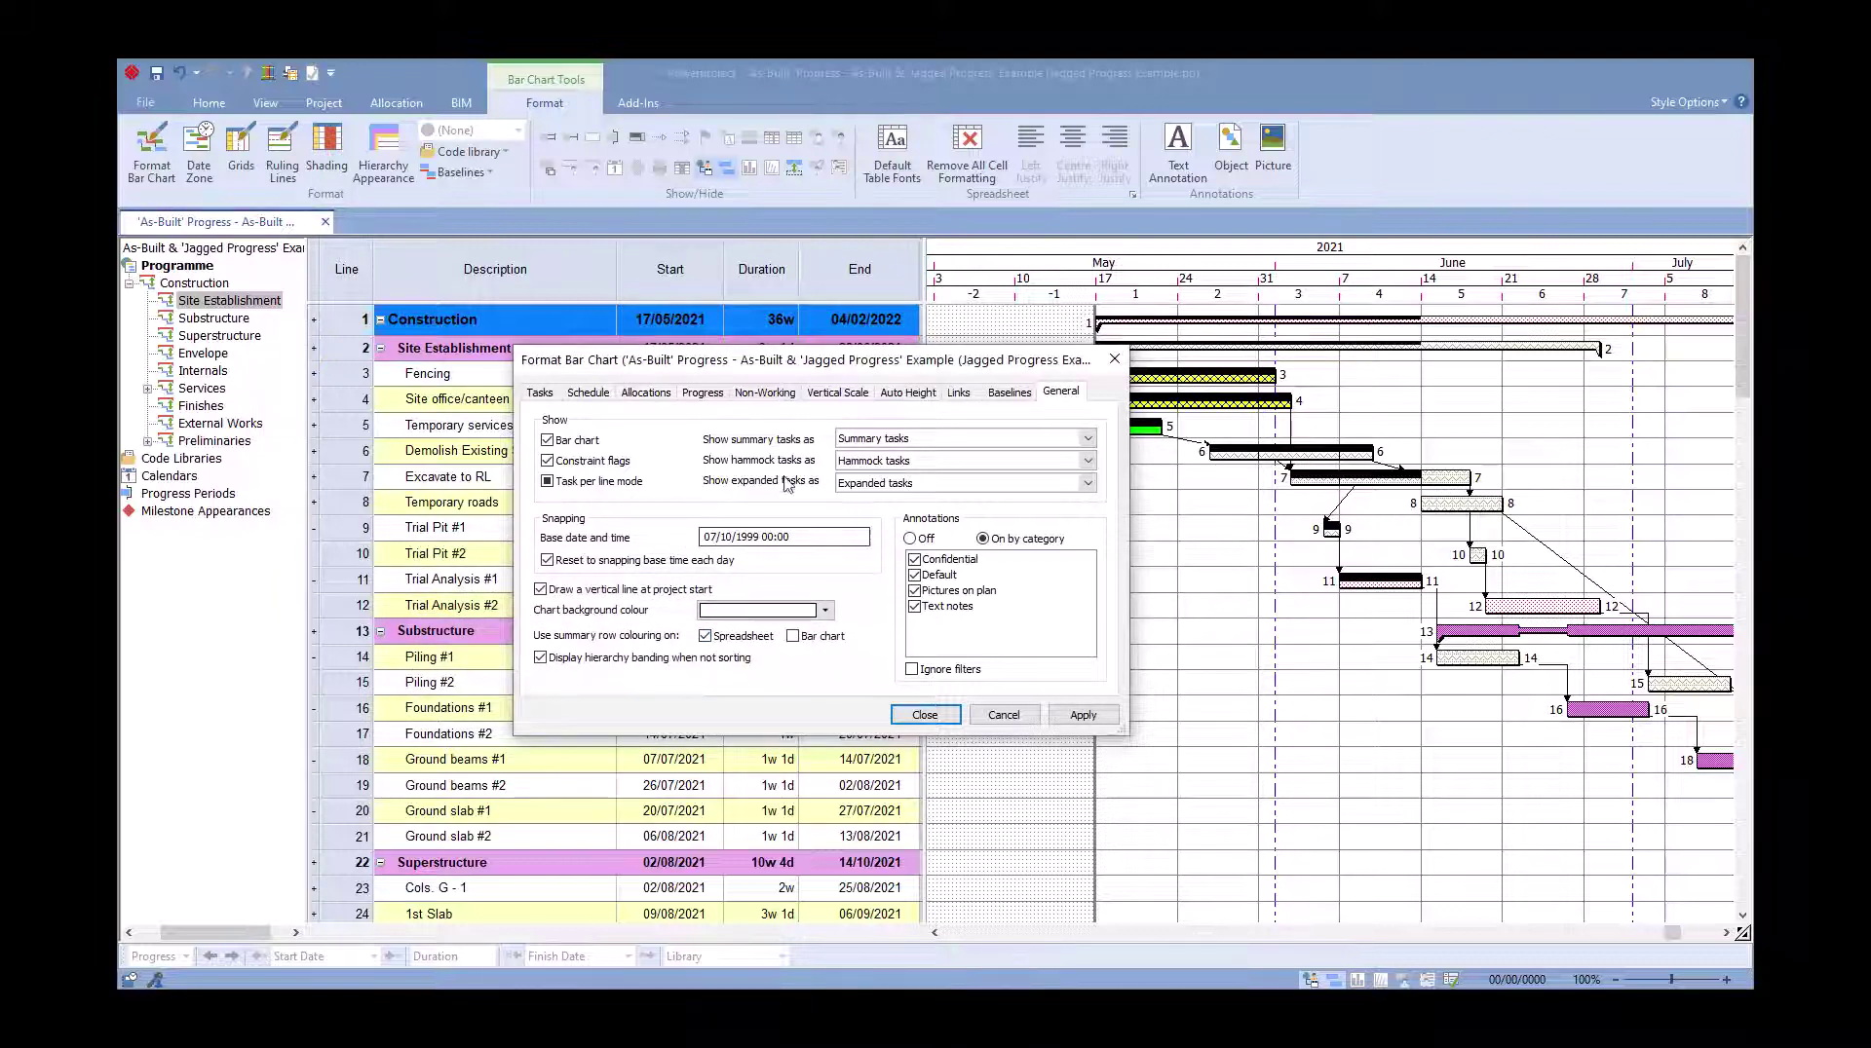
left_click(924, 715)
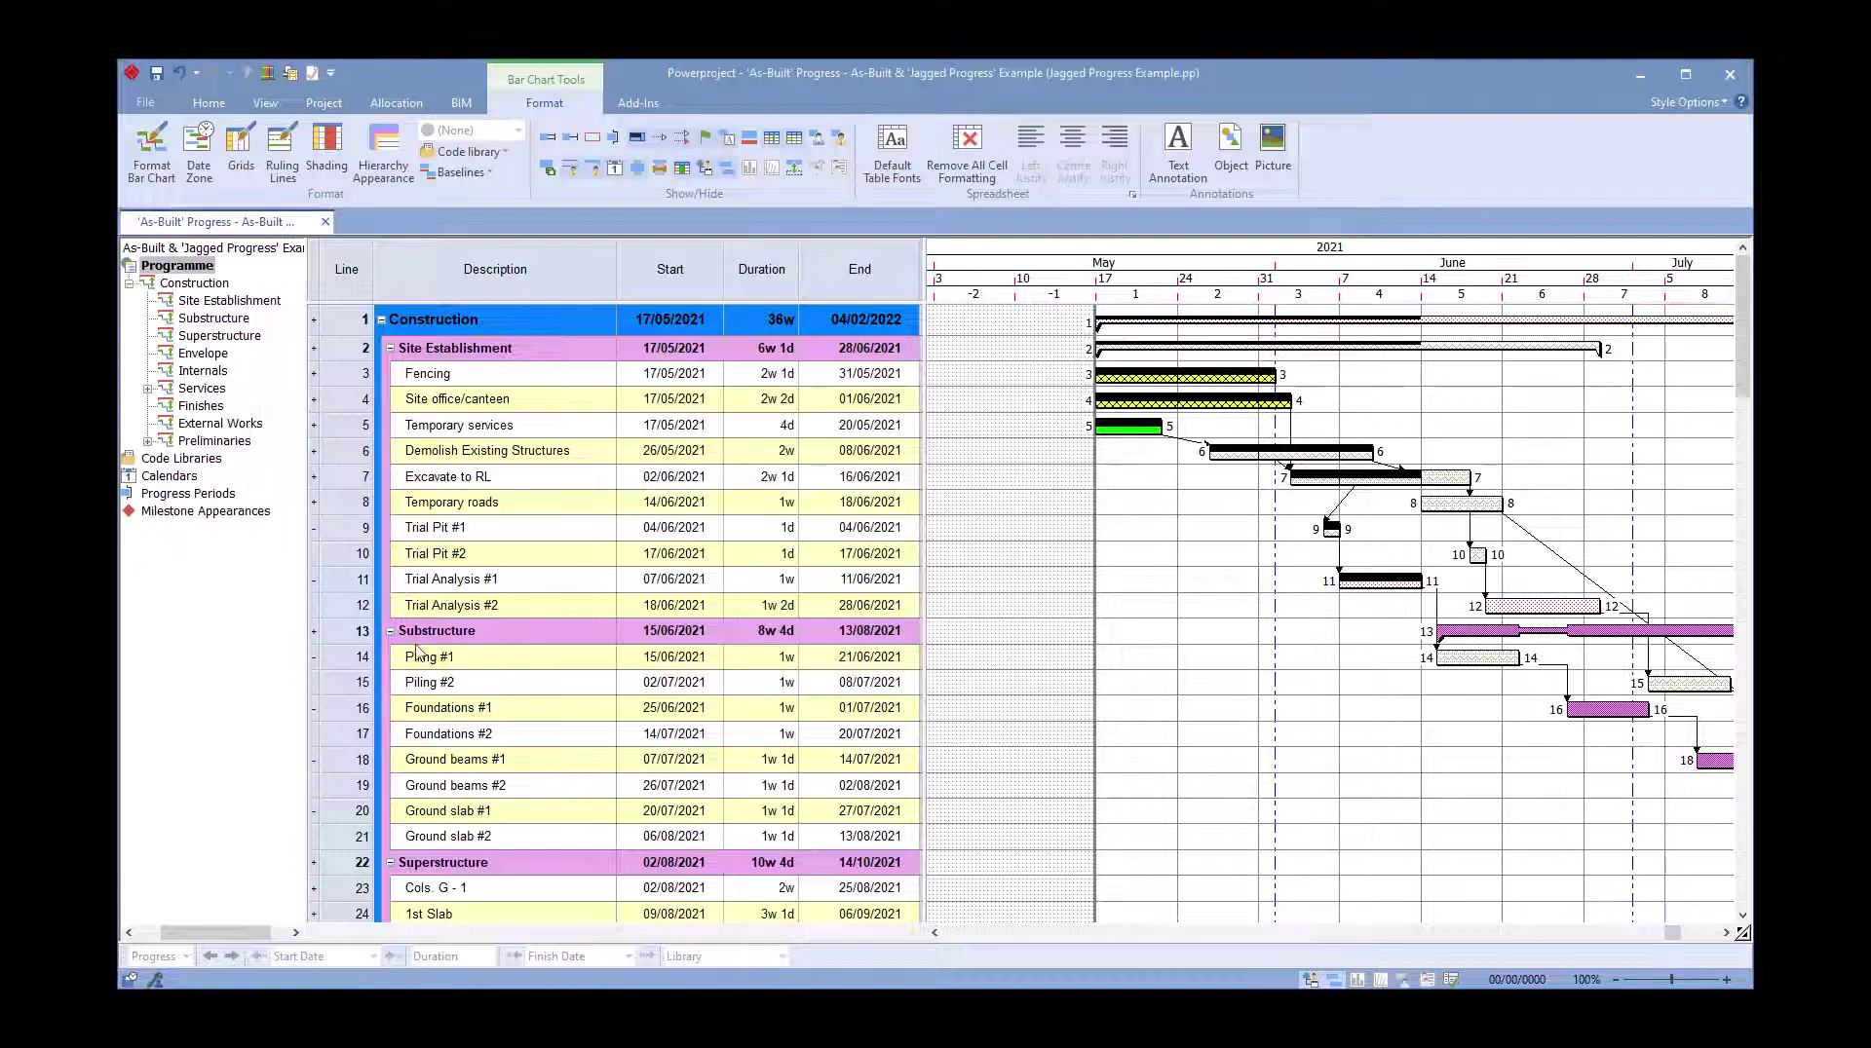
scroll(417, 655, "down", 10)
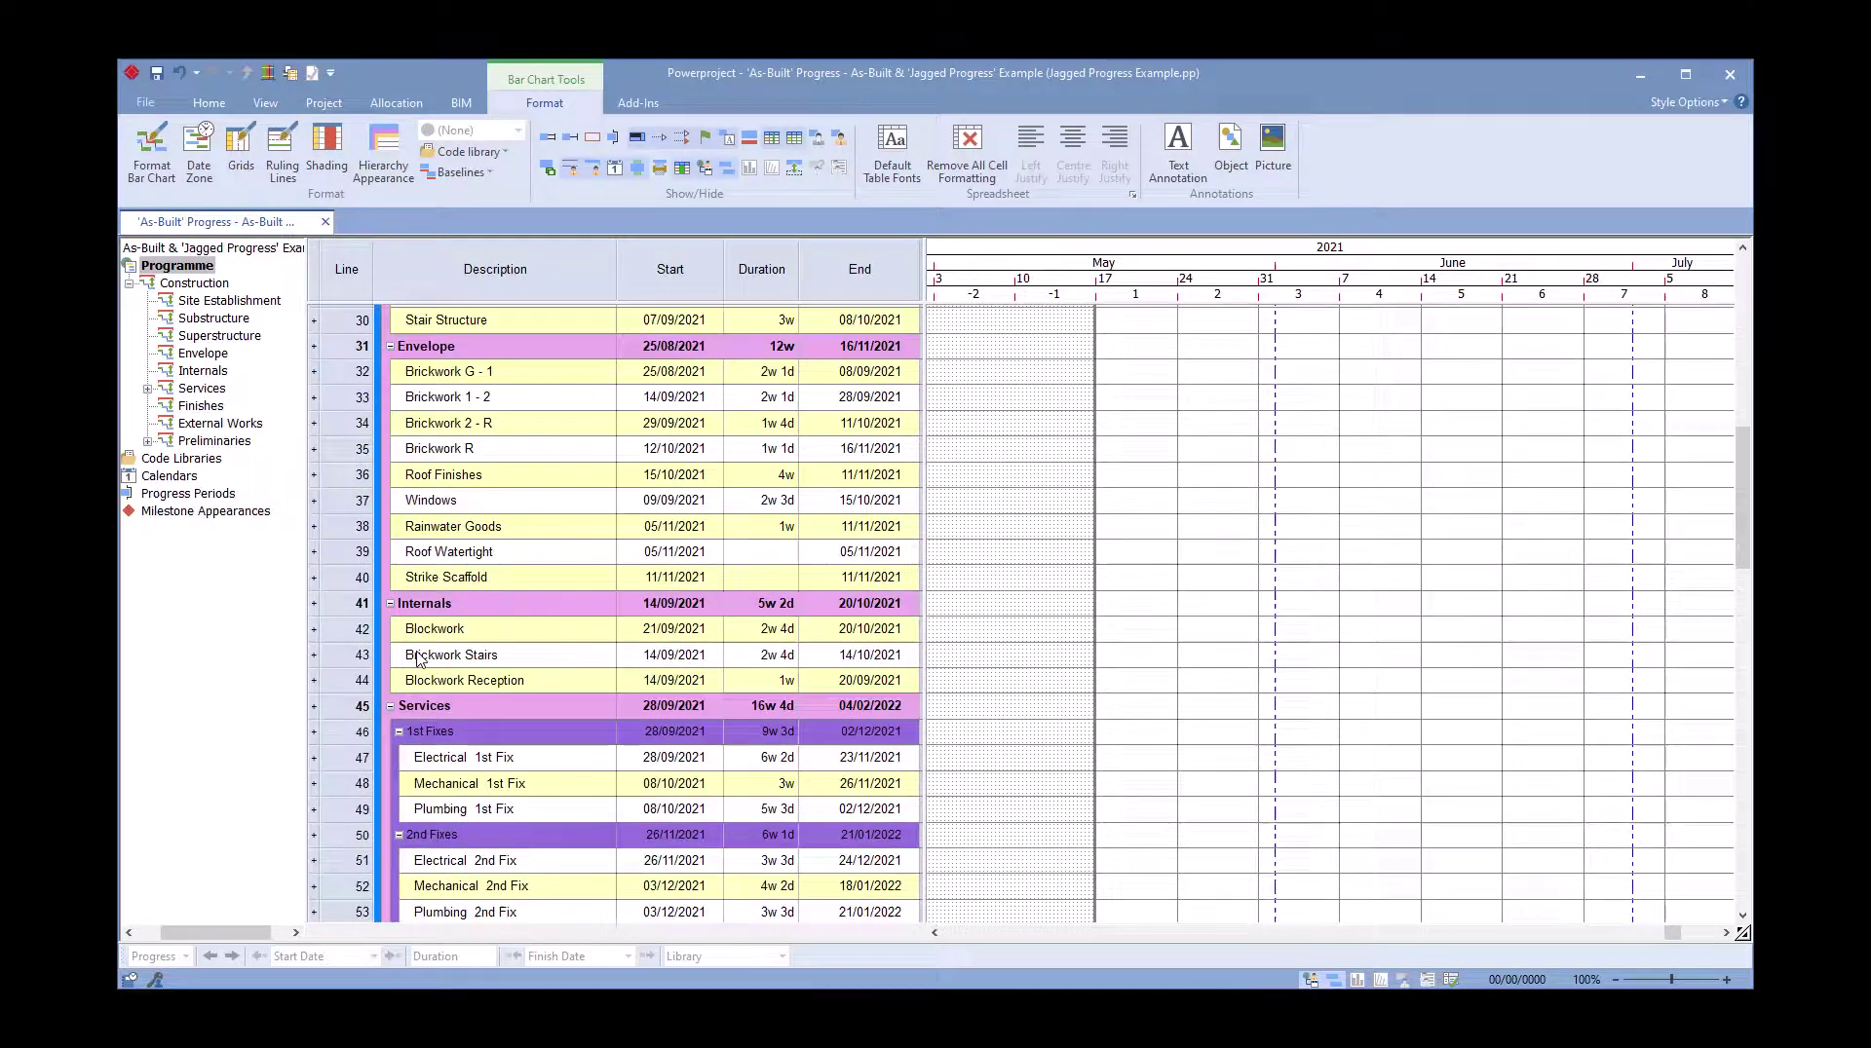
scroll(419, 660, "down", 1)
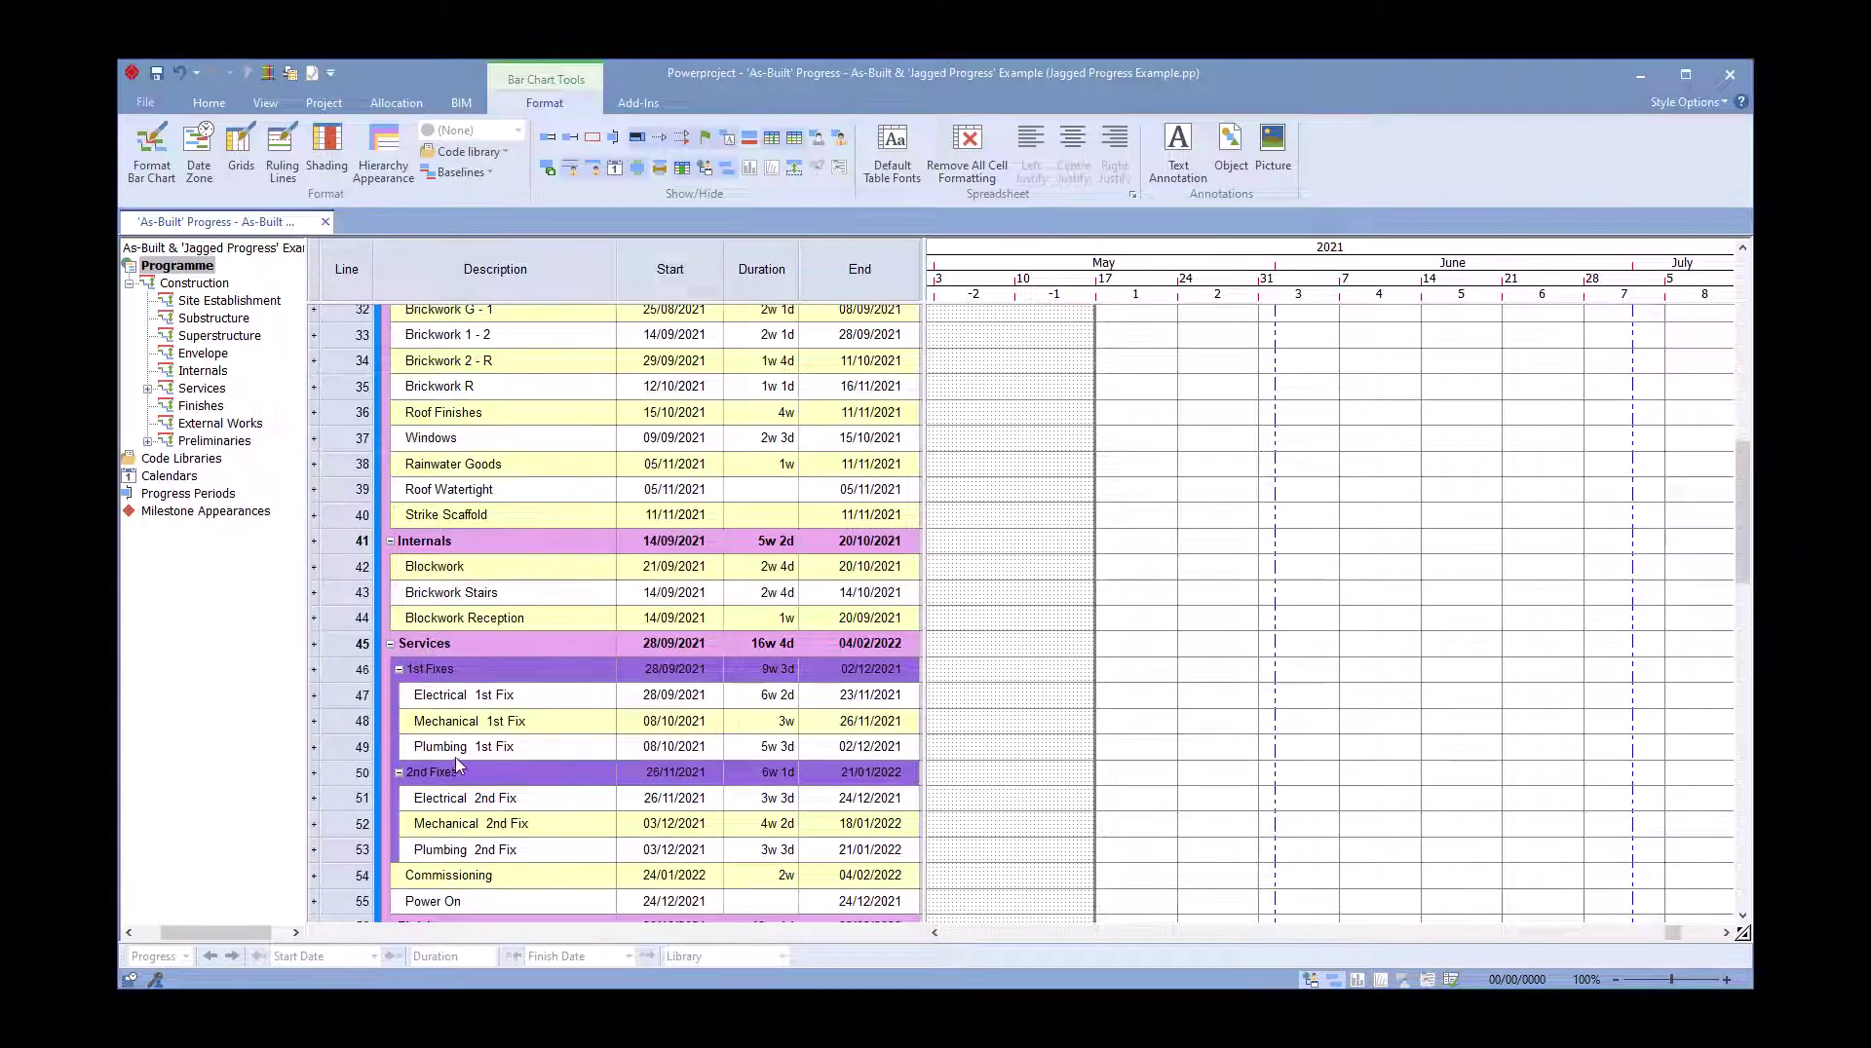
scroll(516, 677, "up", 5)
scroll(516, 677, "up", 6)
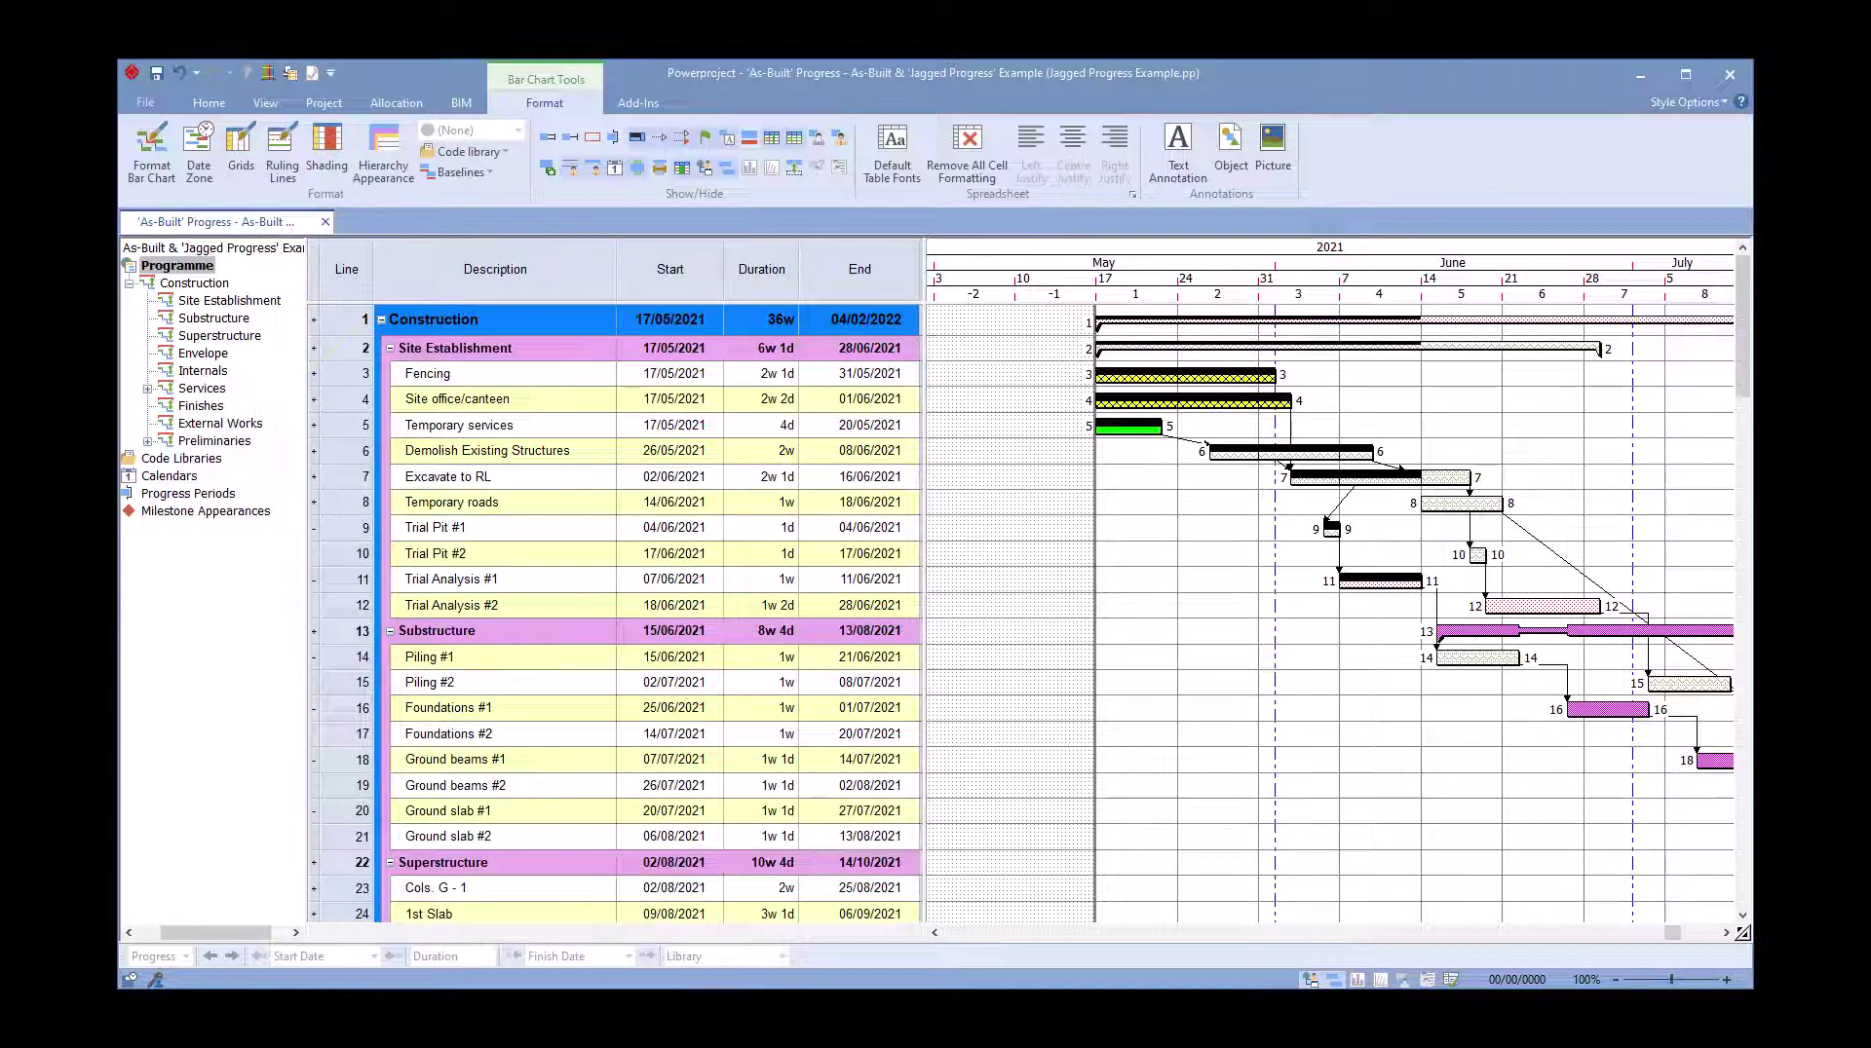
Confirm the four hierarchy level colours via the Substructure node's Appearance, then reopen Format Bar Chart.
right_click(125, 322)
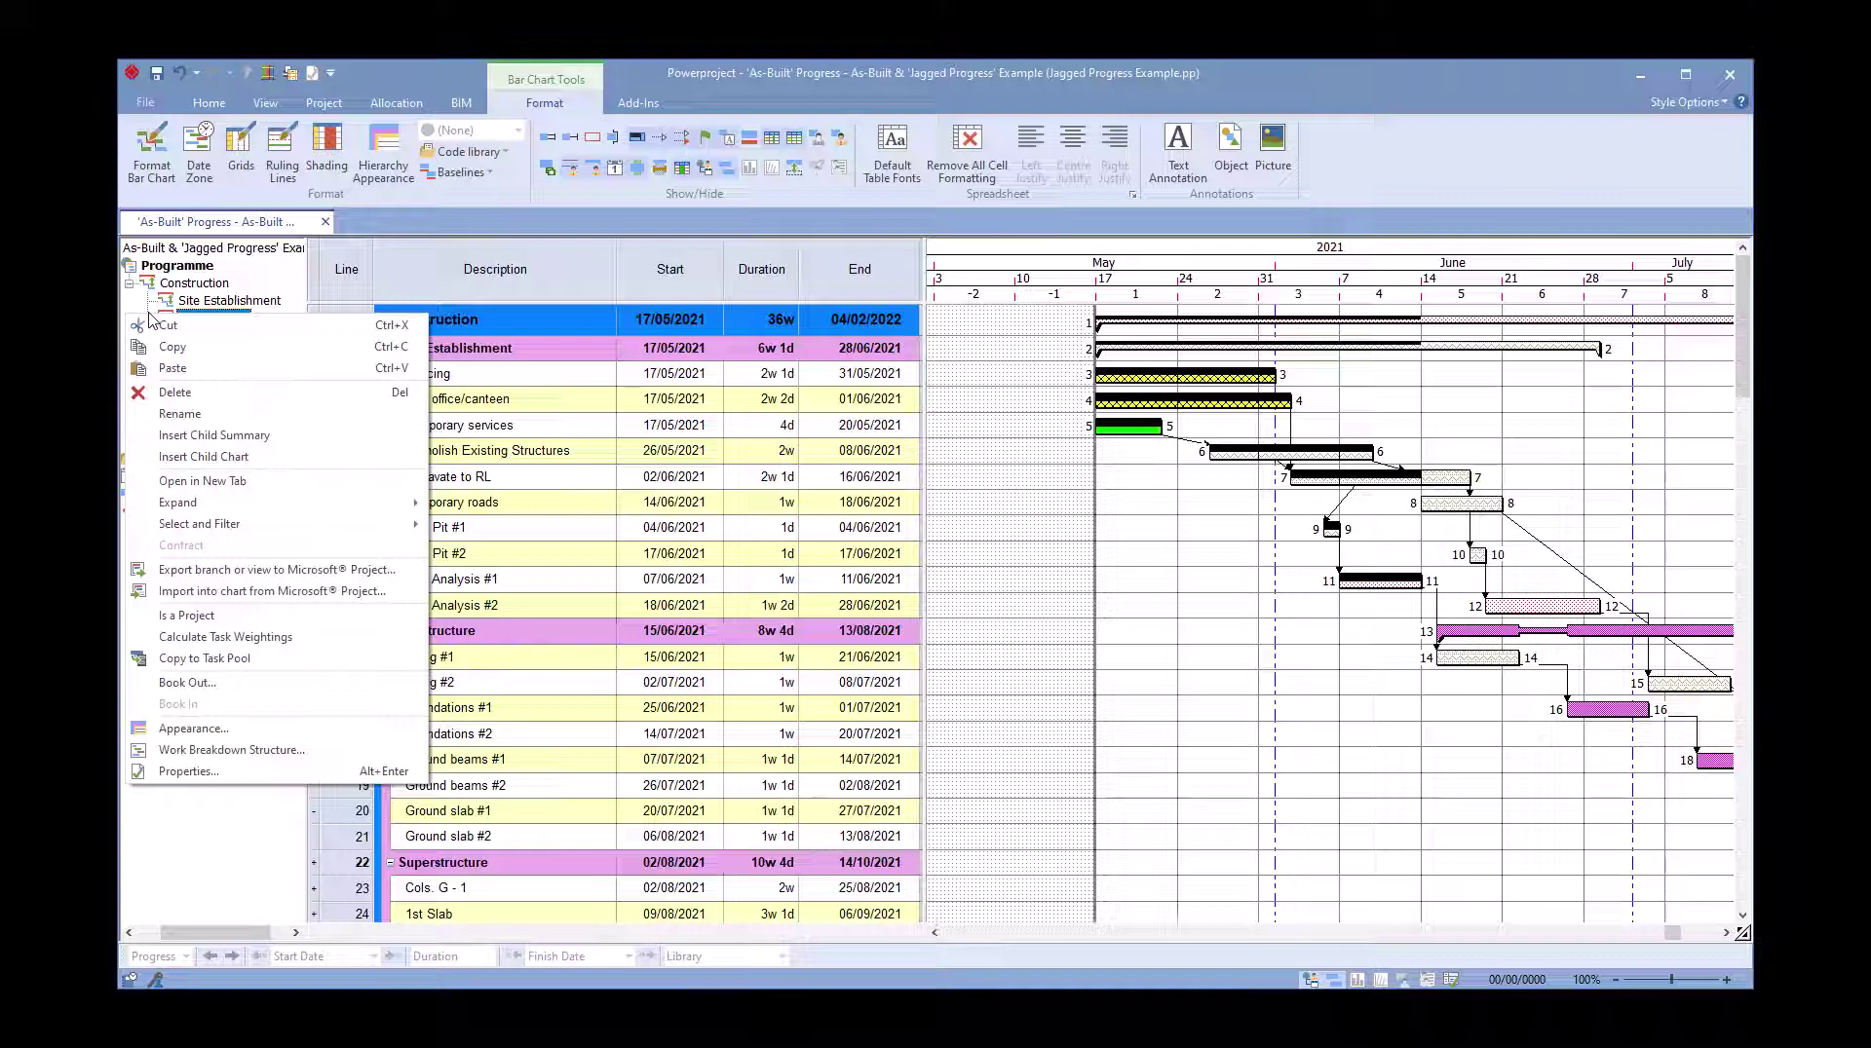
left_click(259, 733)
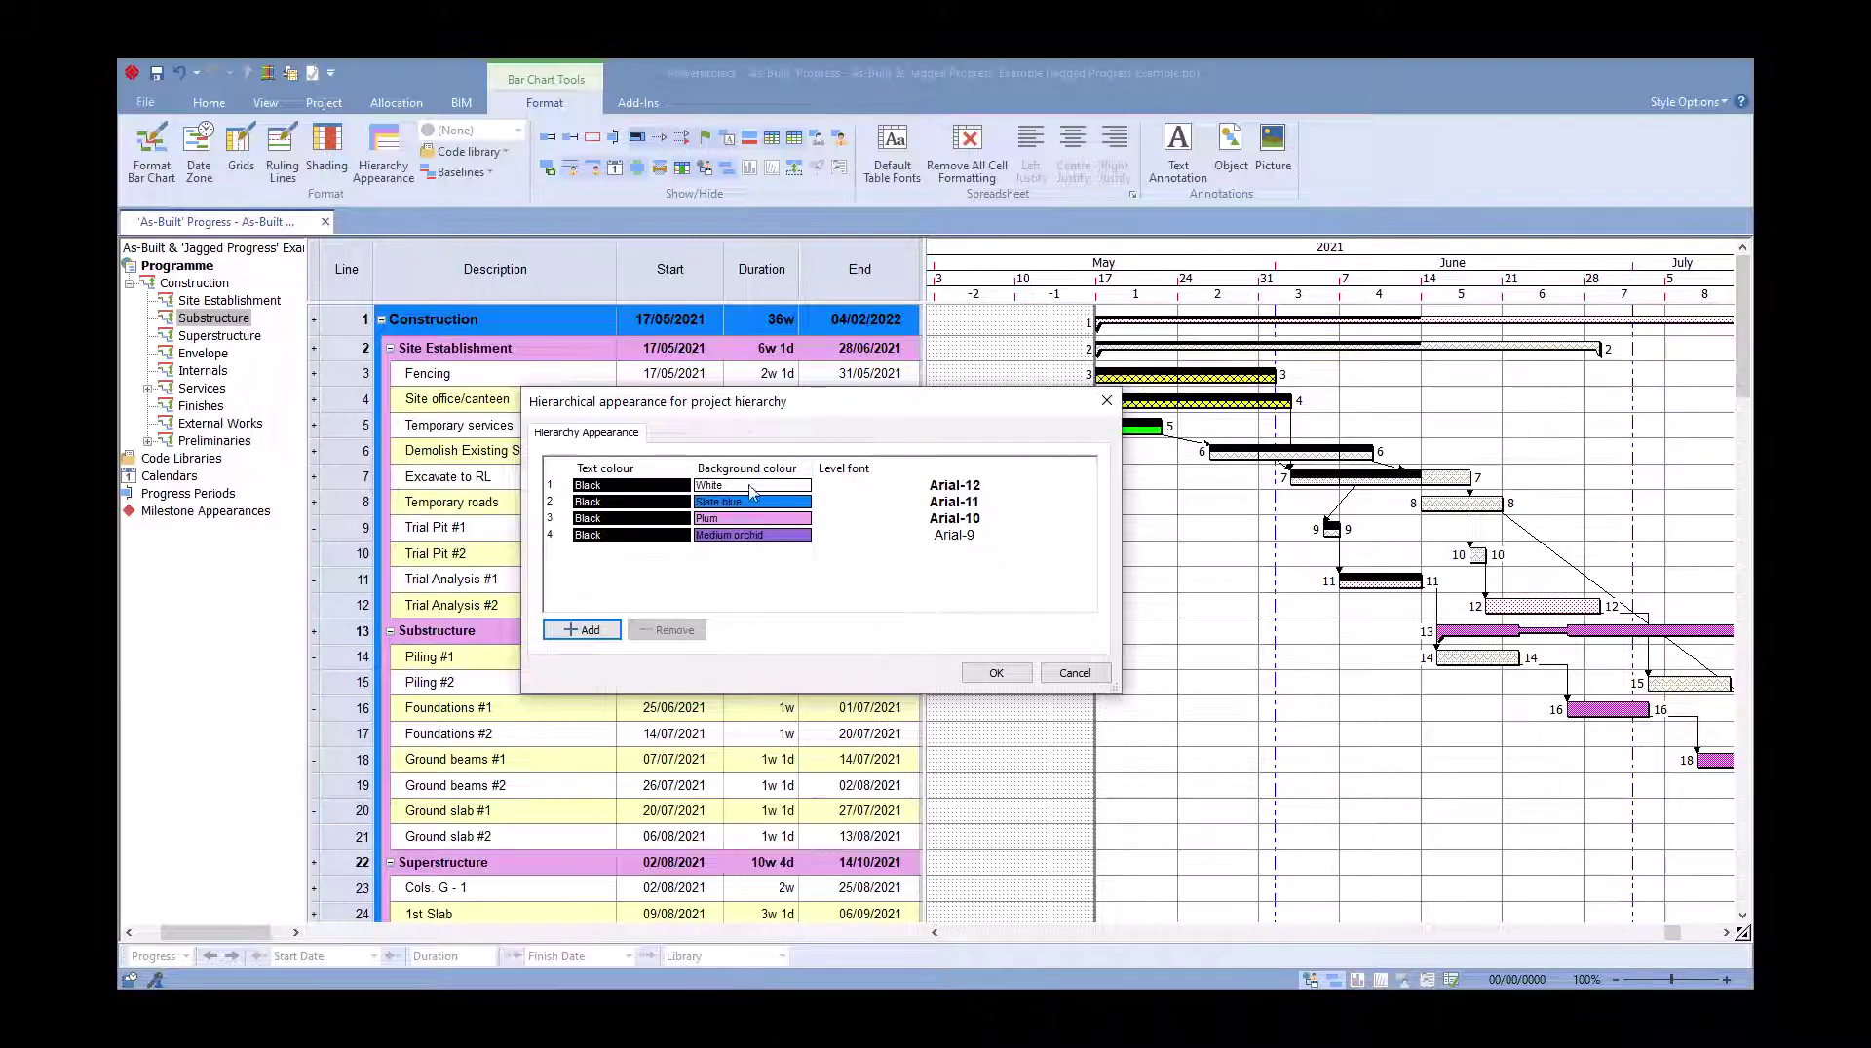
left_click(994, 673)
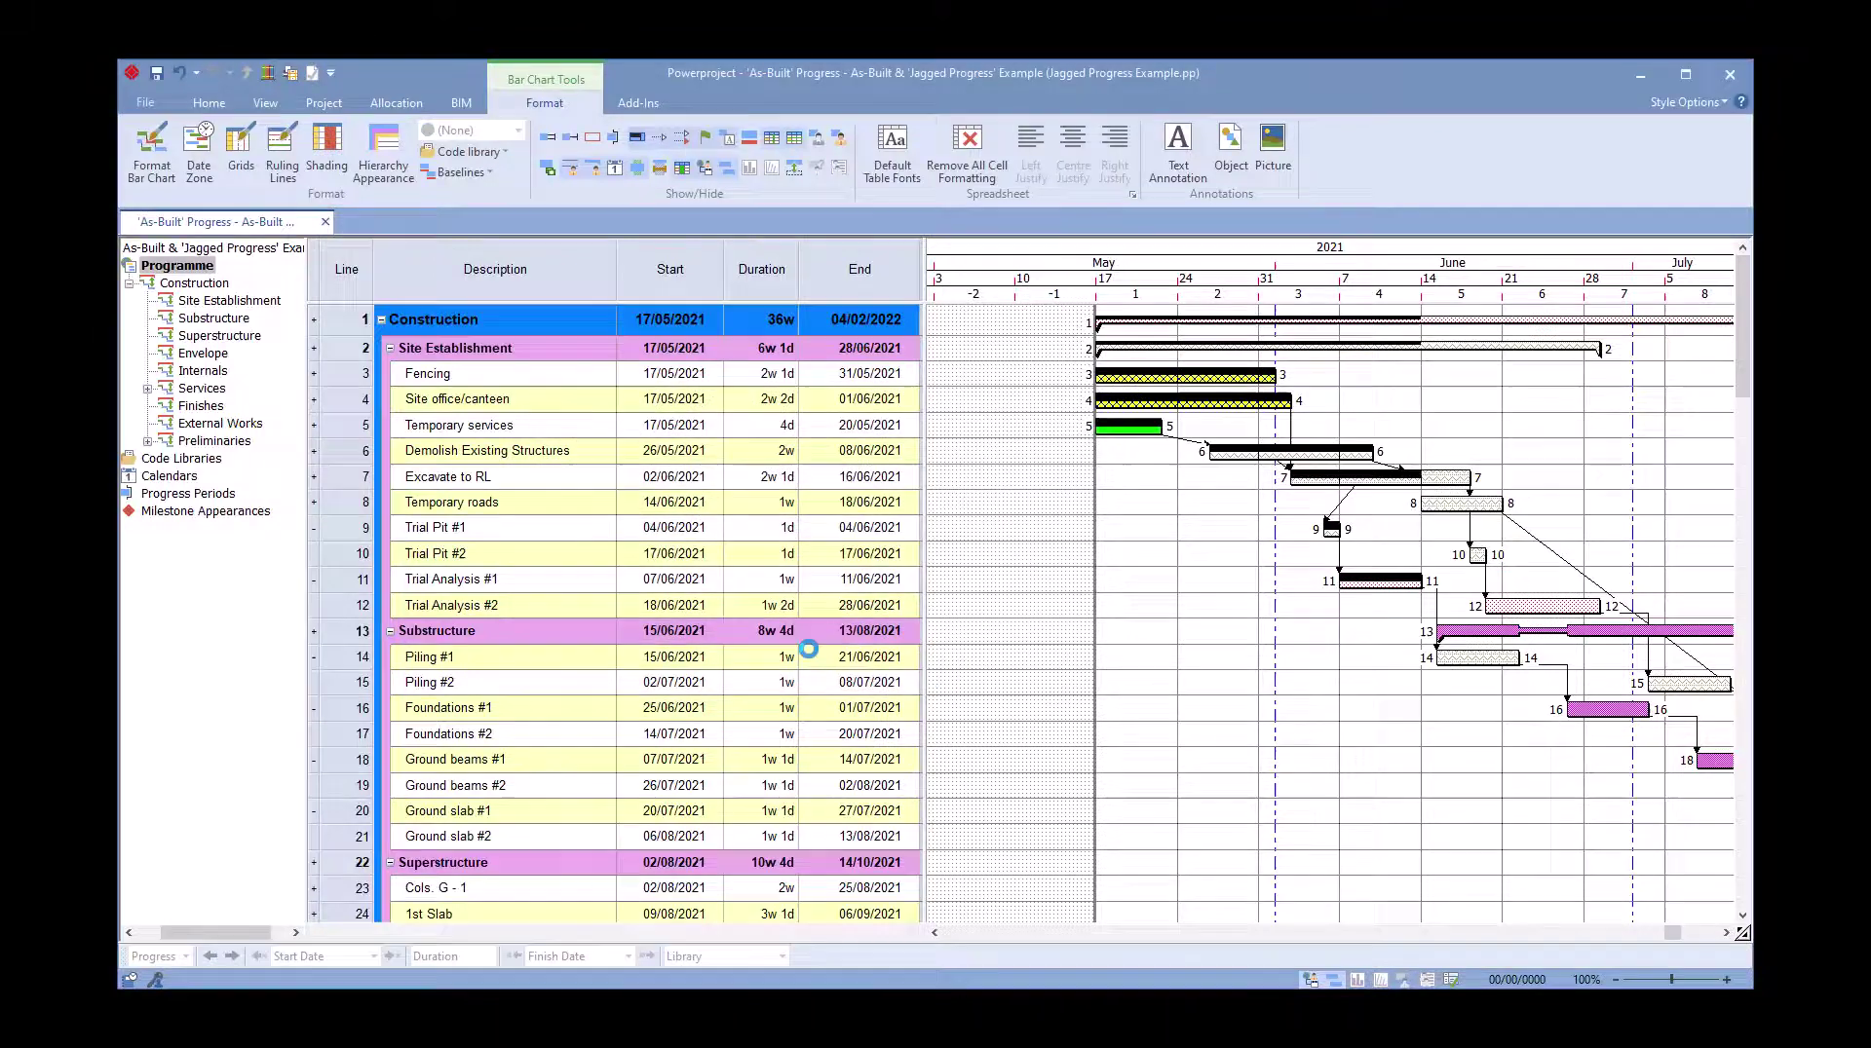
left_click(152, 151)
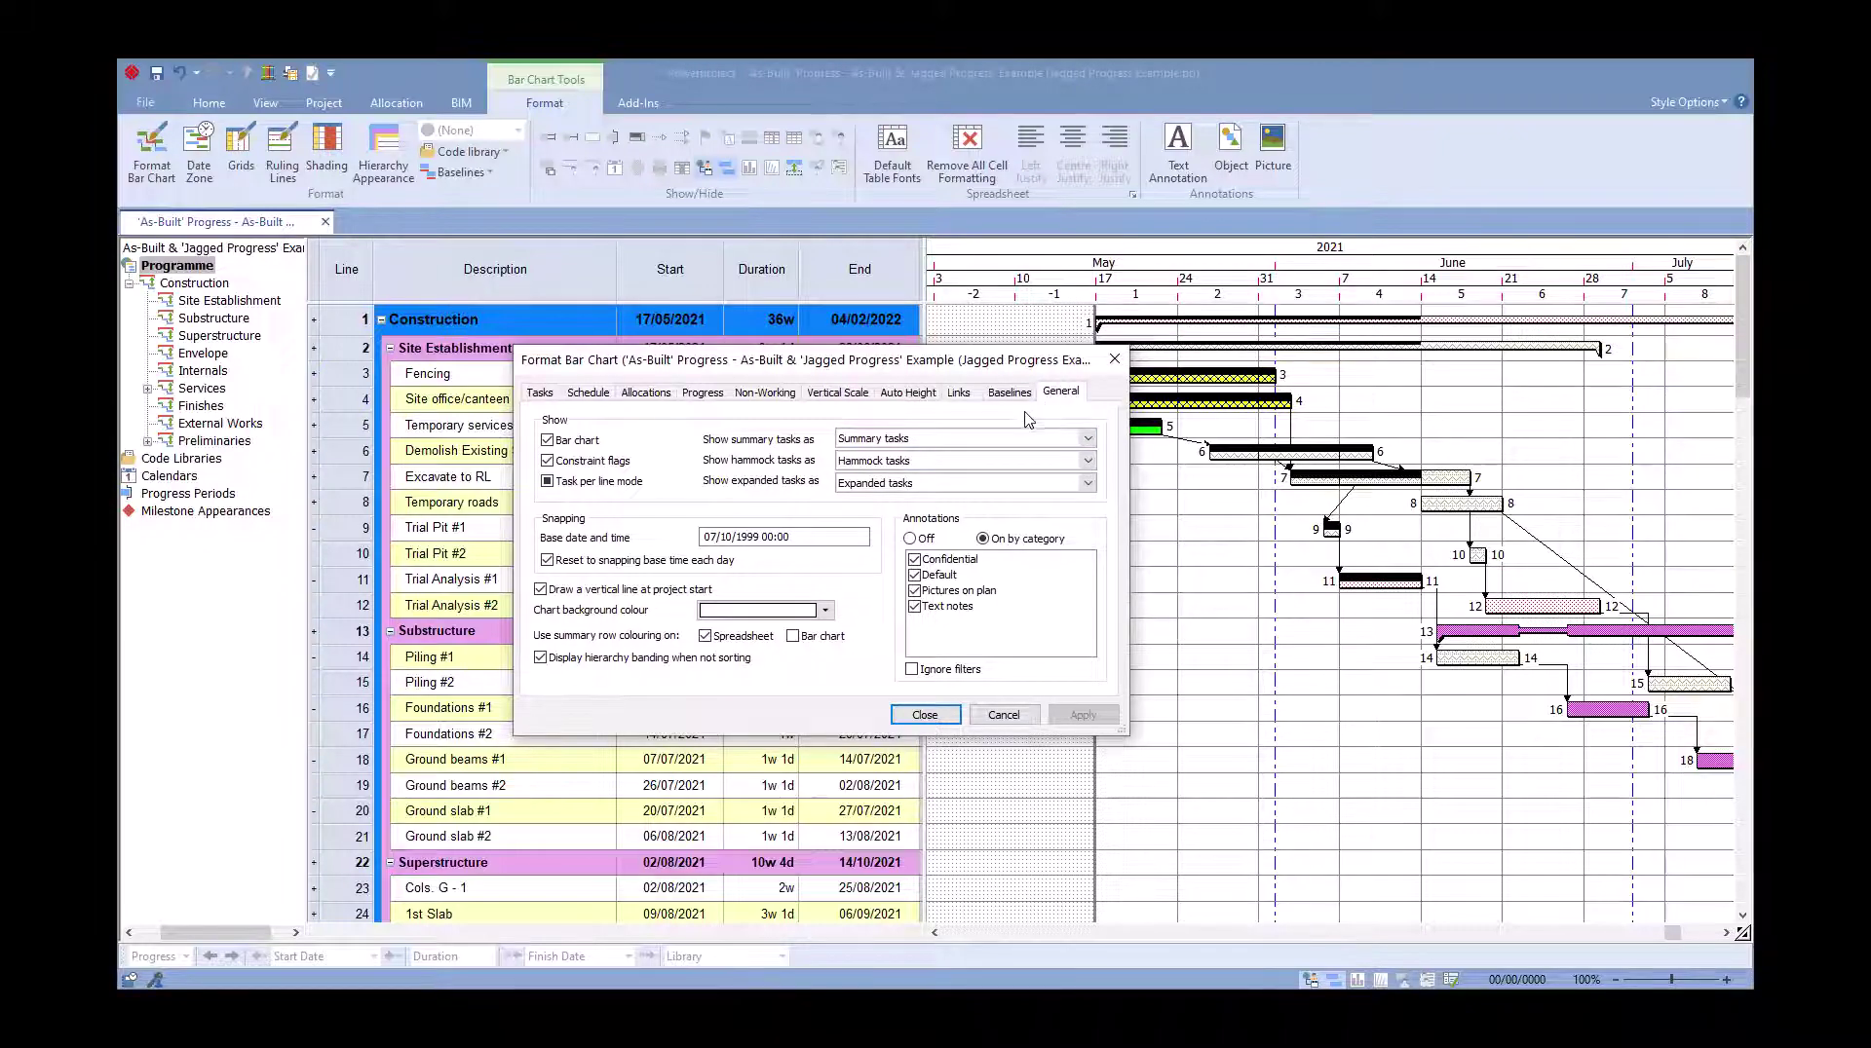
Extend summary row colouring to the Bar chart as well and close the dialog.
left_click(807, 638)
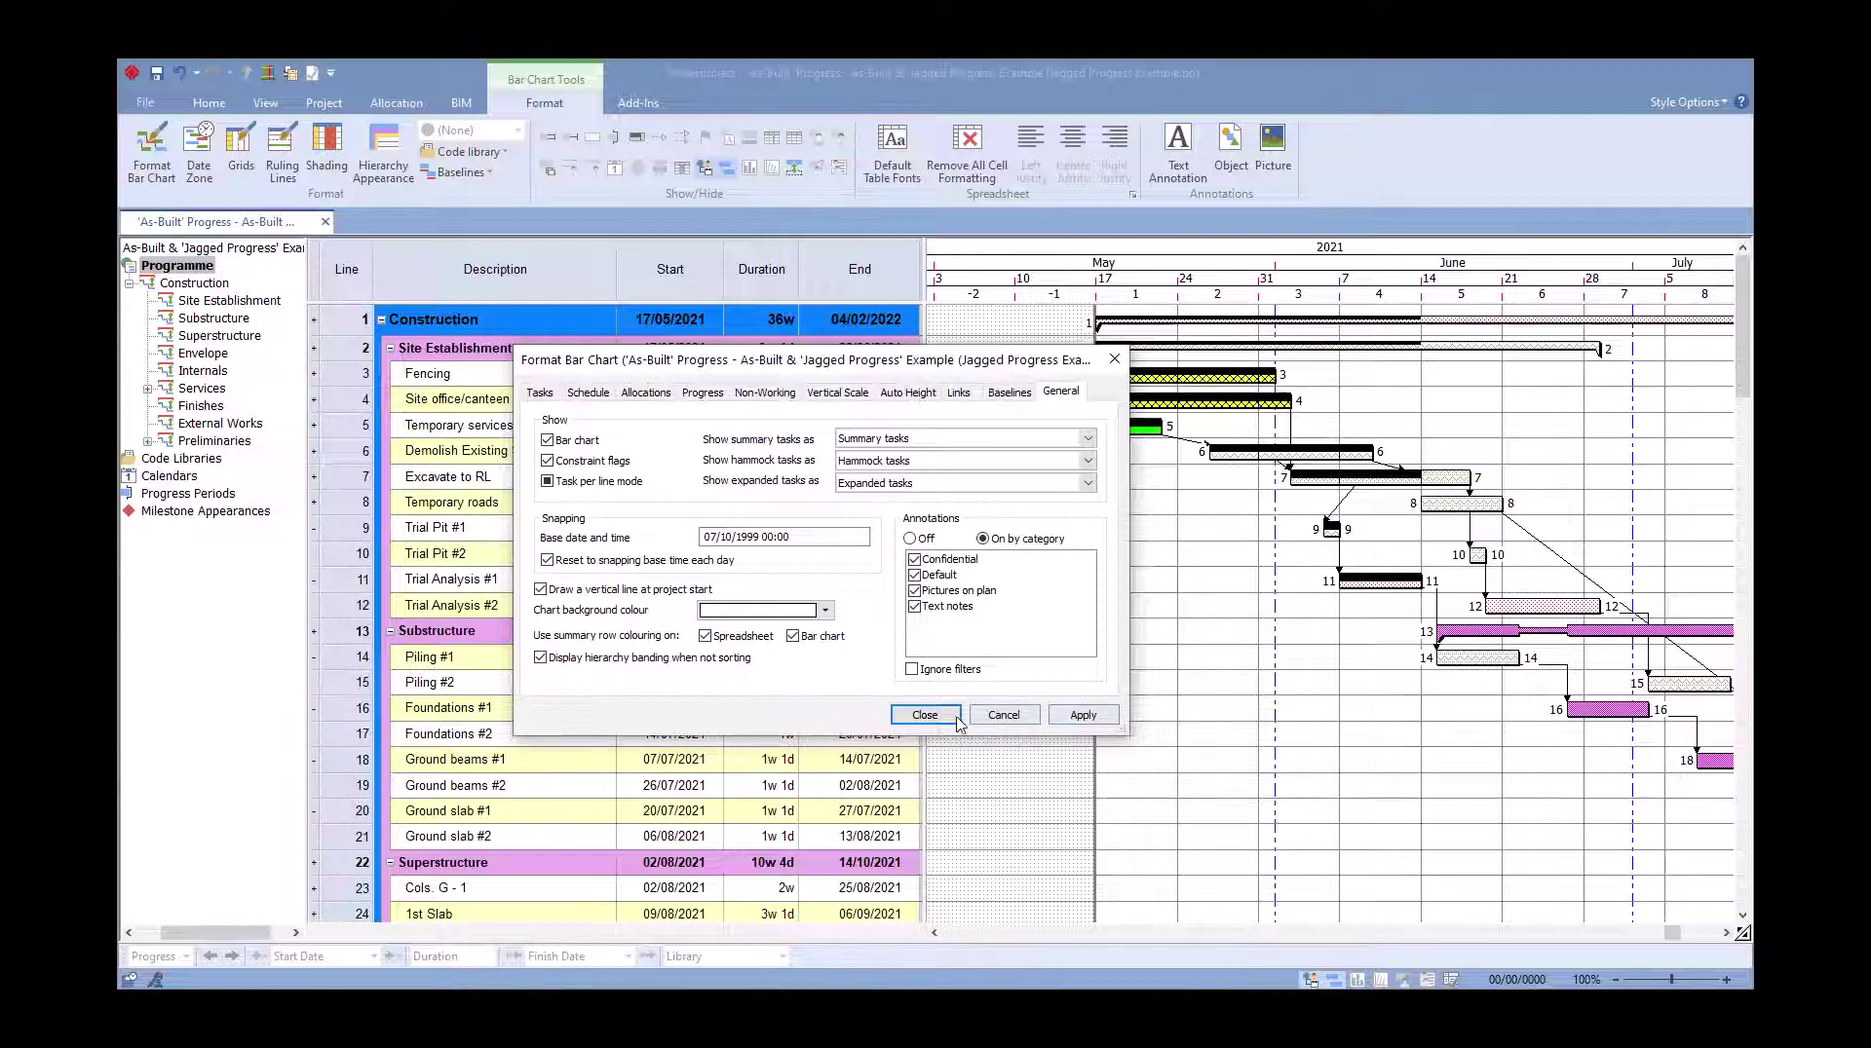
left_click(924, 715)
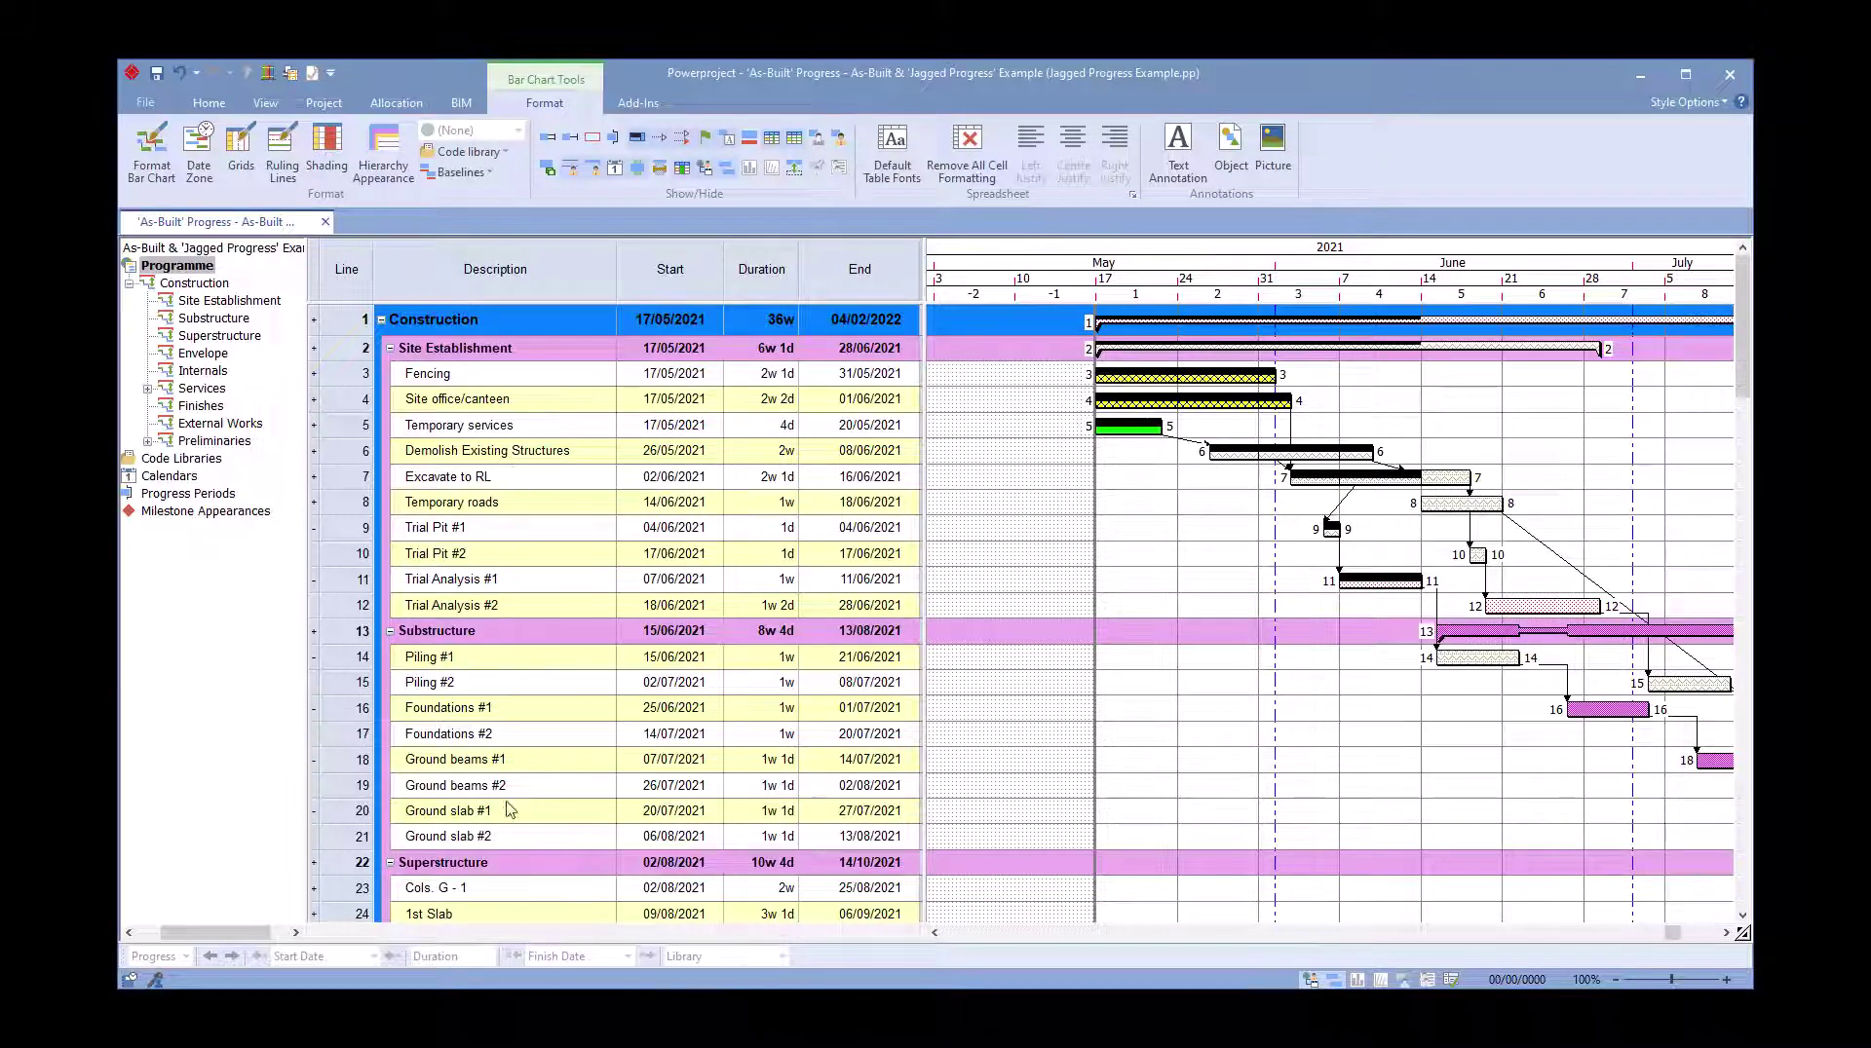
left_click(145, 102)
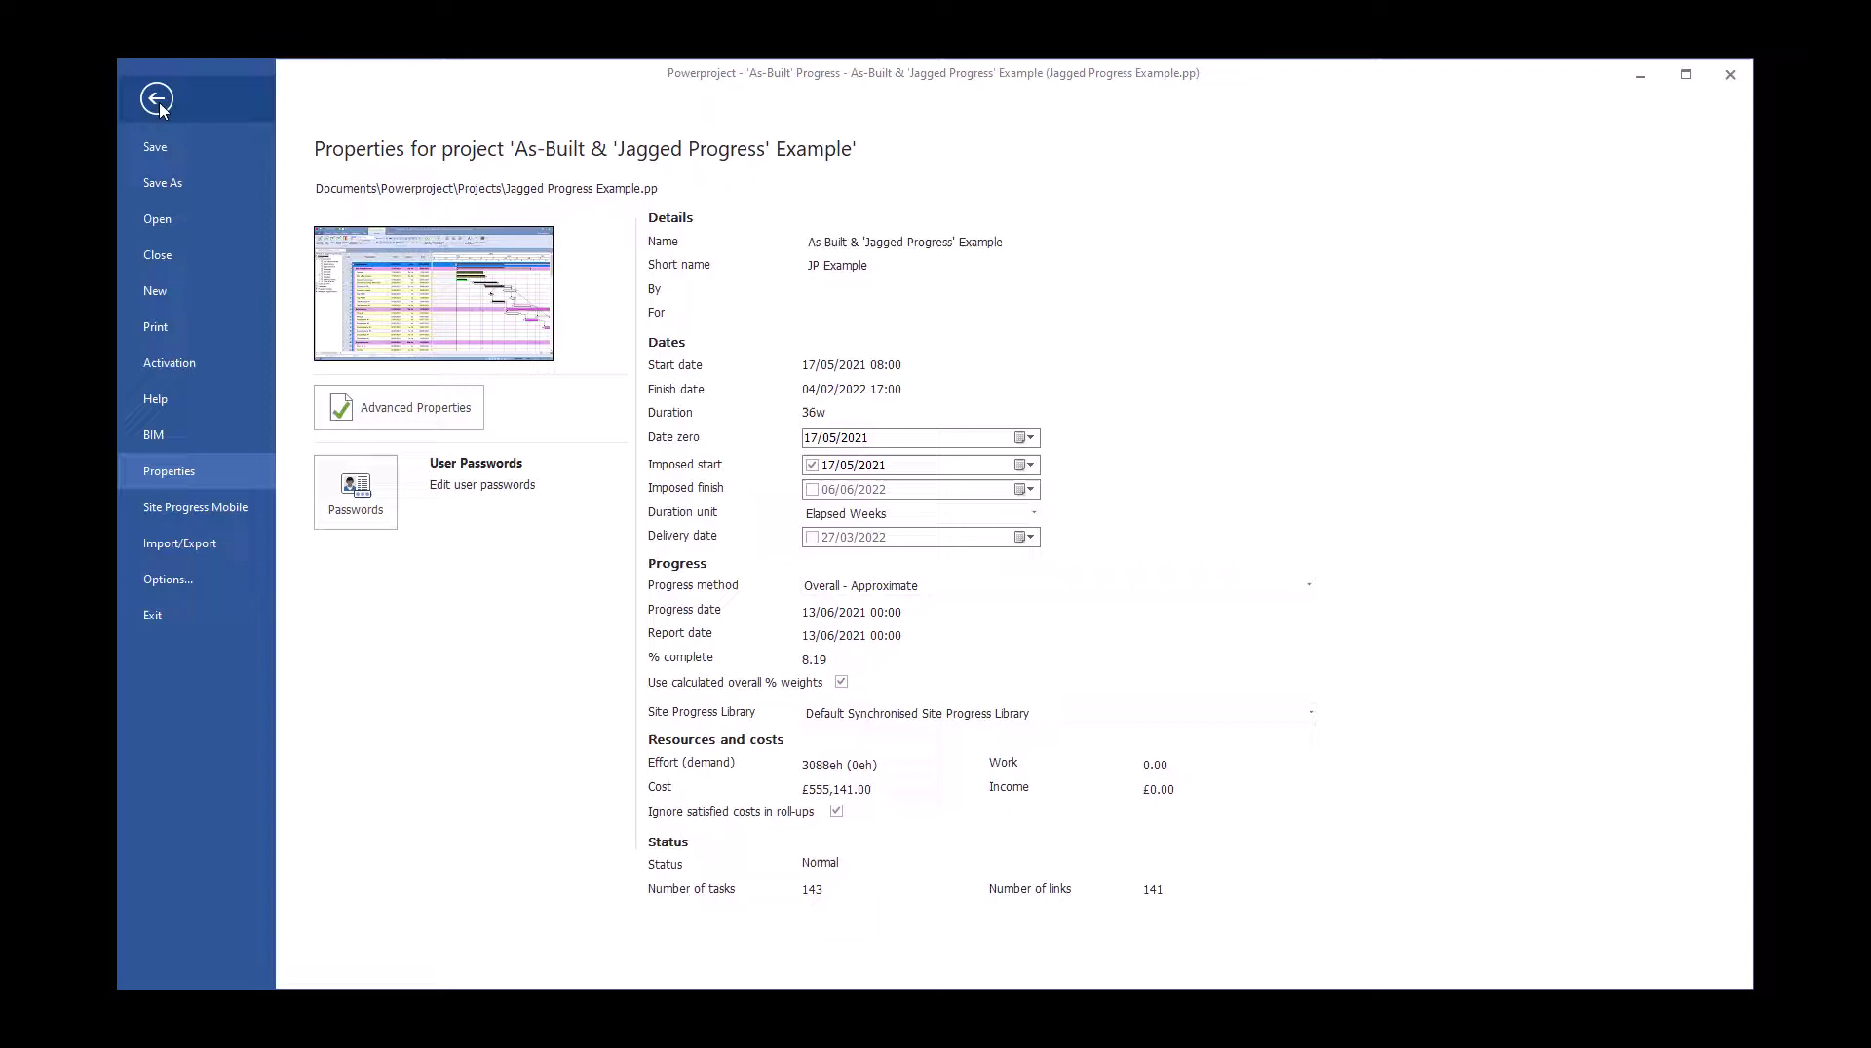
left_click(167, 578)
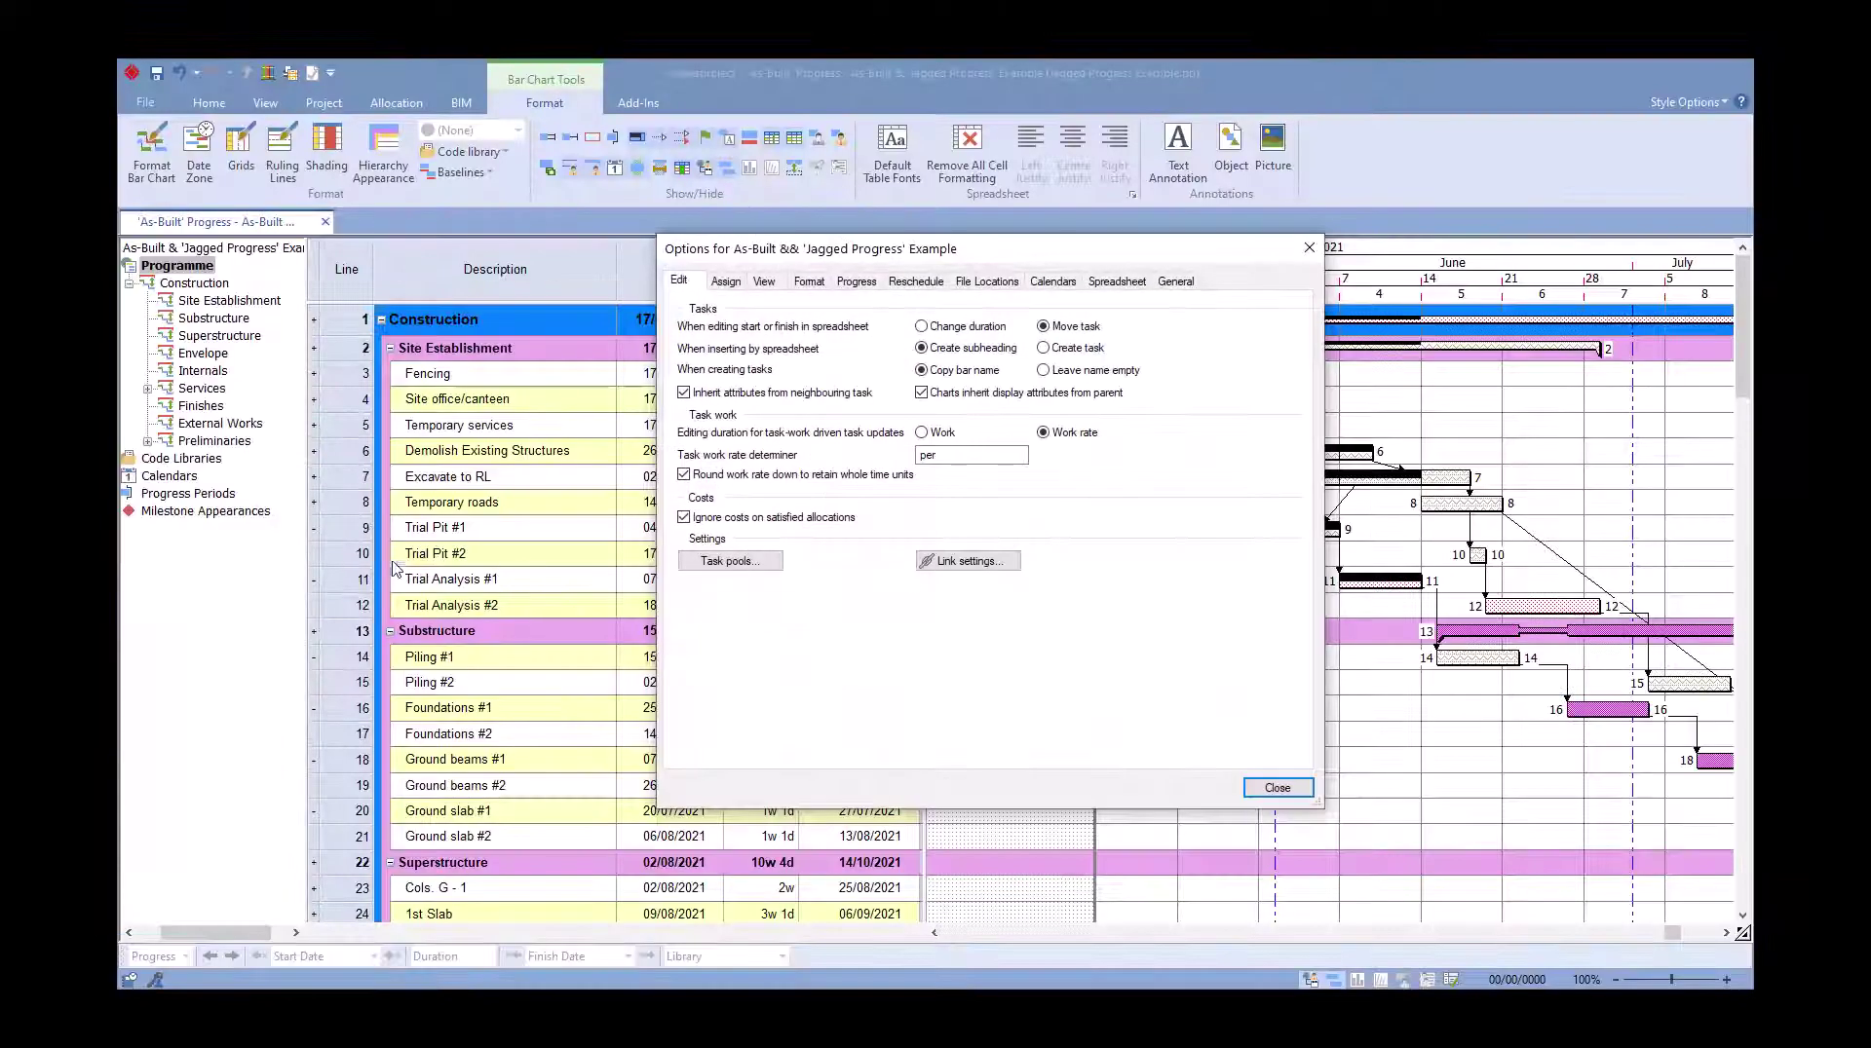
left_click(1117, 280)
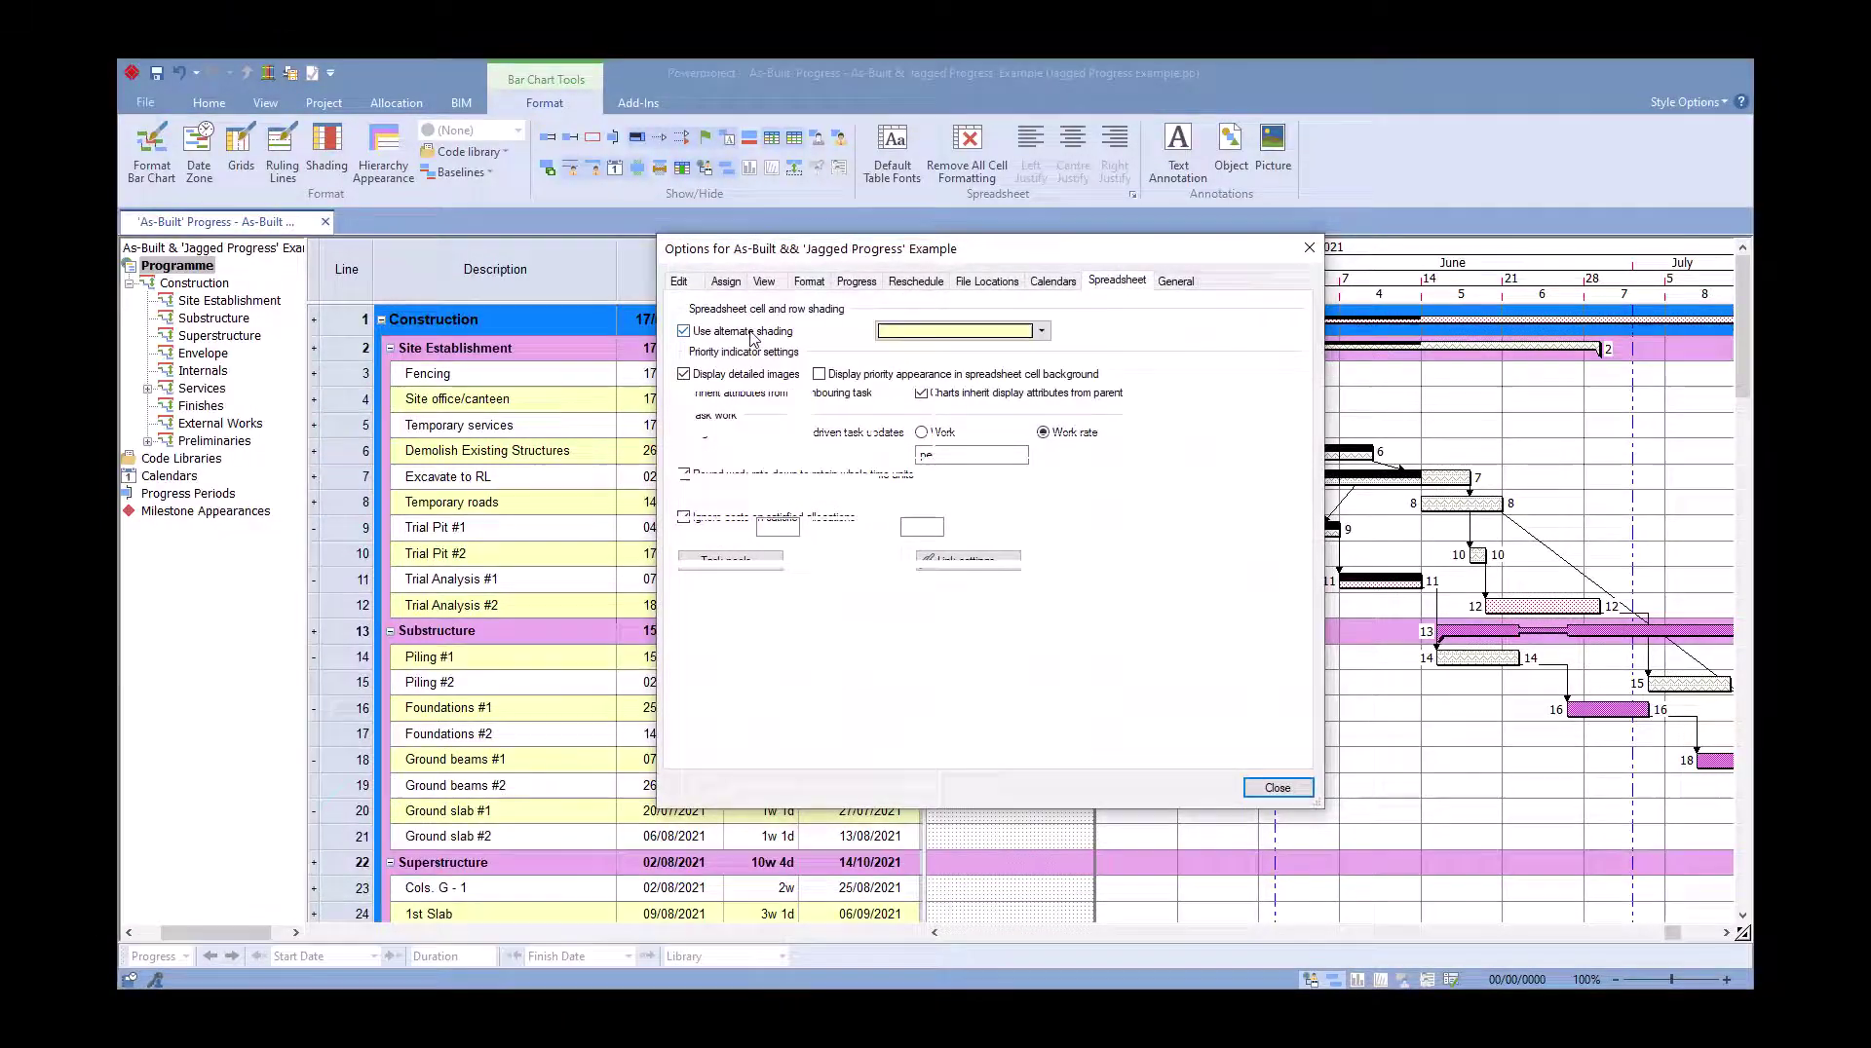
left_click(1277, 788)
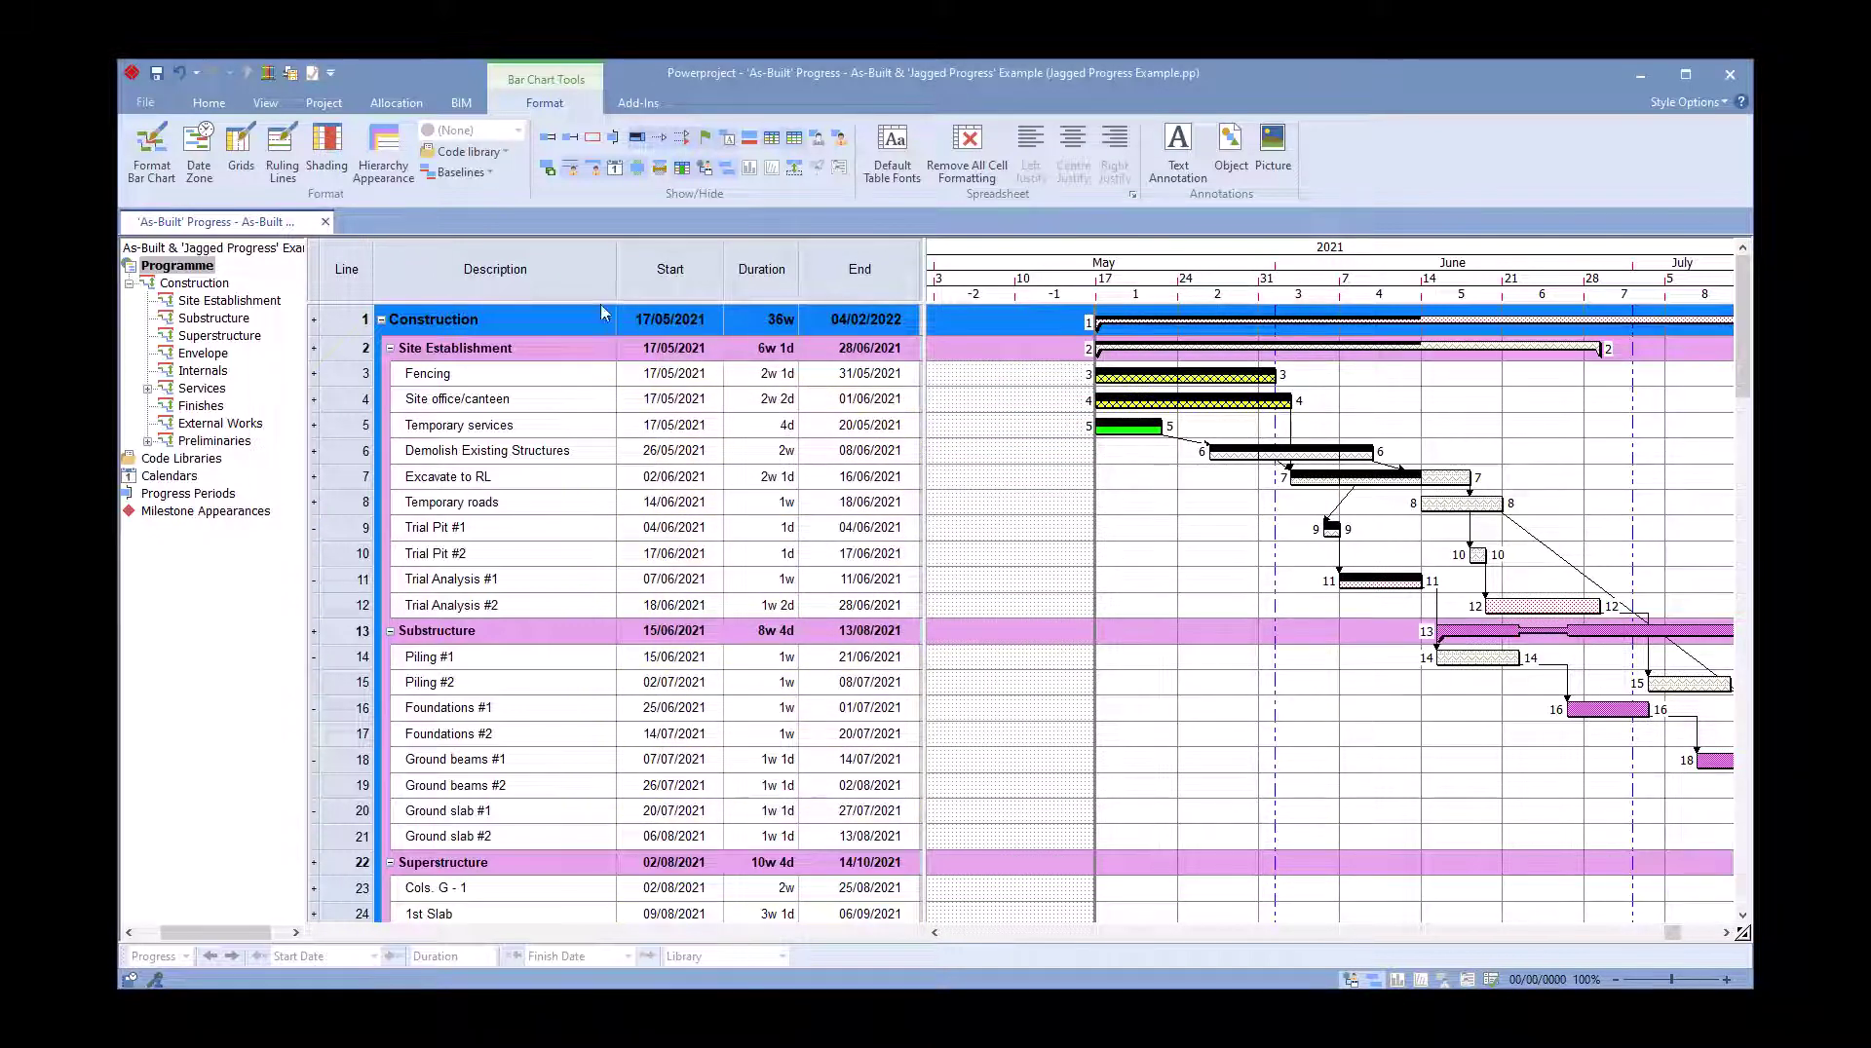
Collapse the outline to level 2, then level 1, and expand Construction and Site Establishment.
left_click(192, 105)
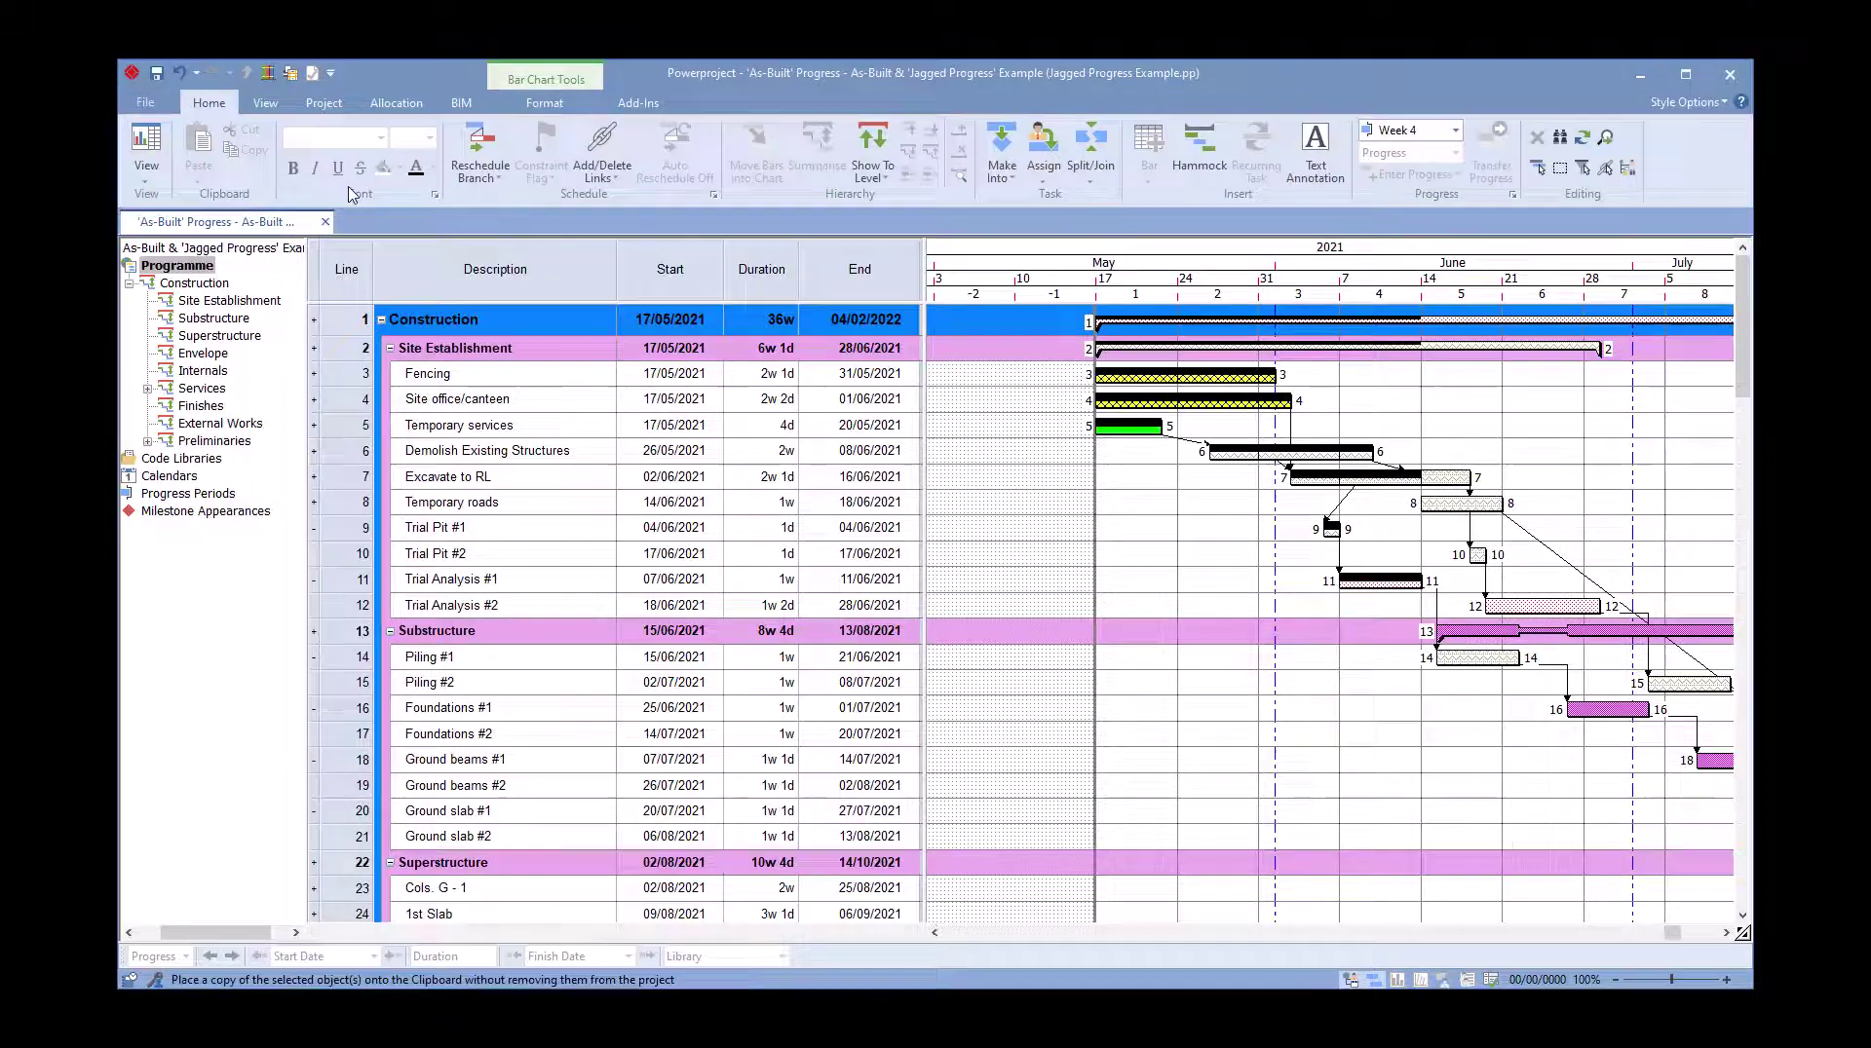
left_click(872, 160)
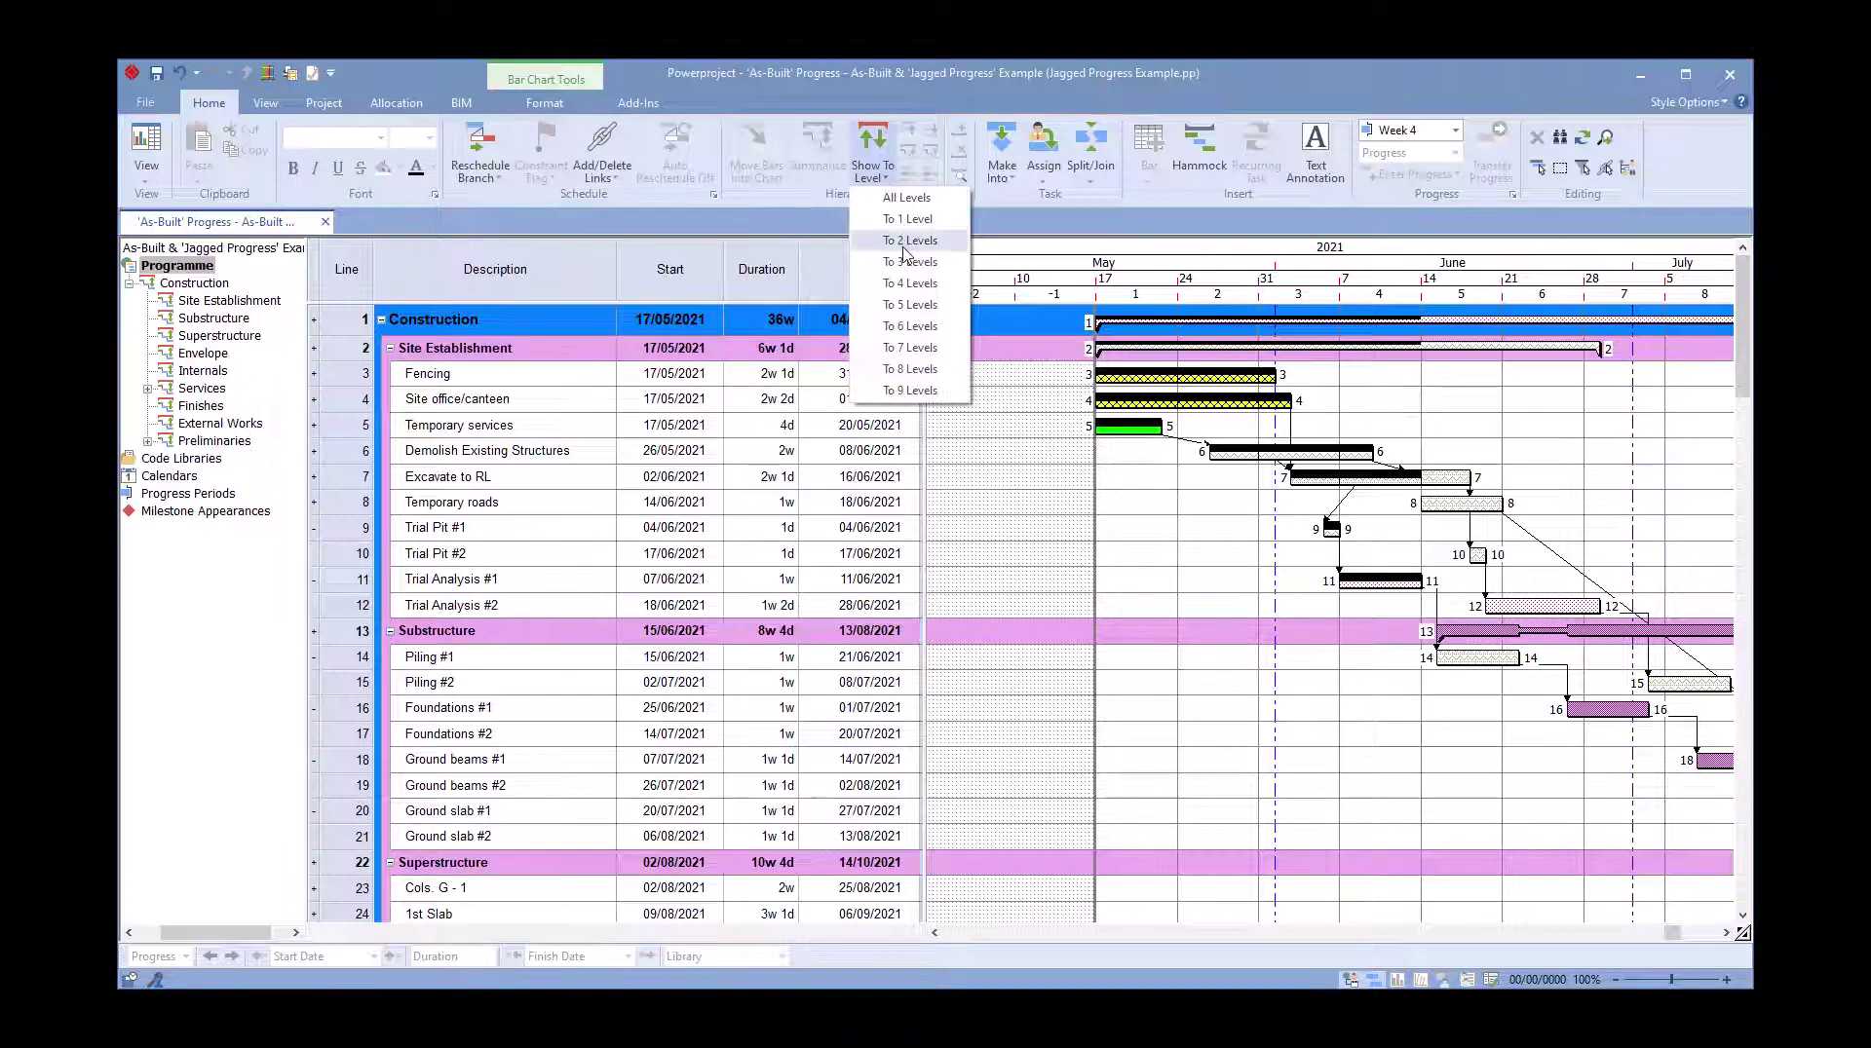
left_click(906, 243)
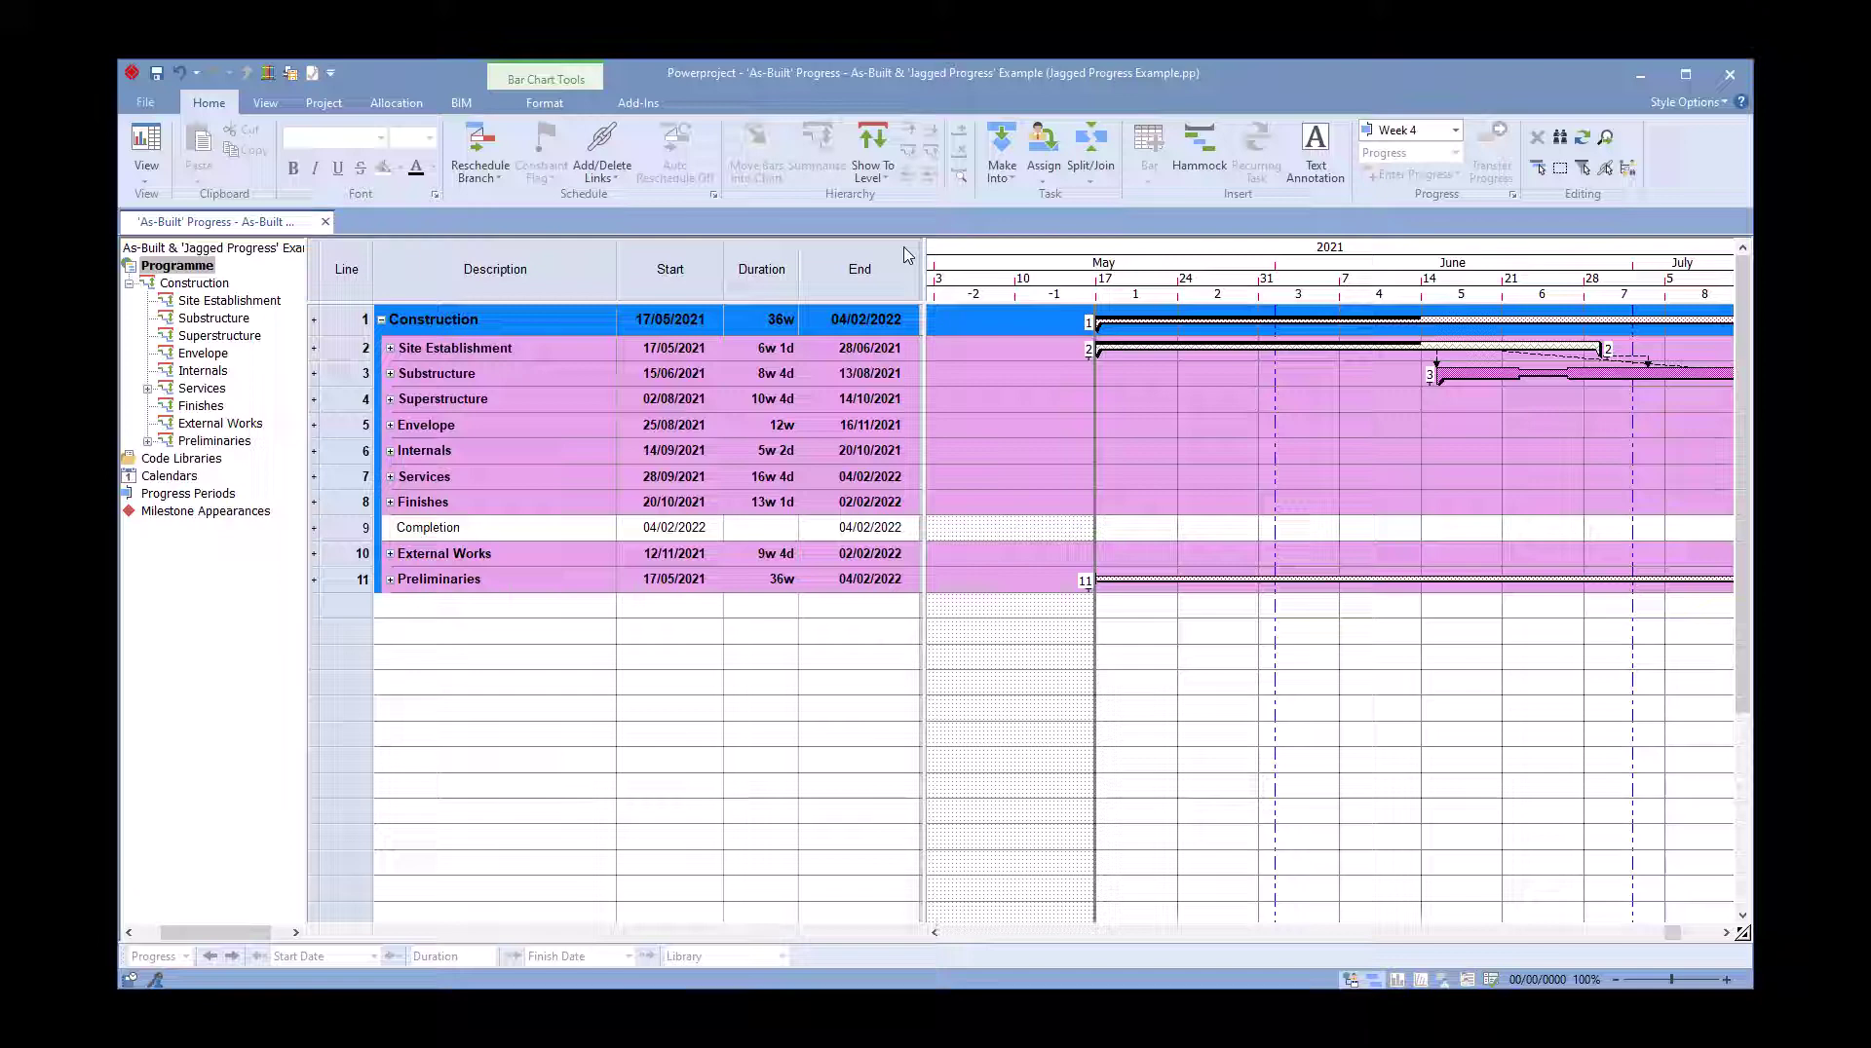
left_click(873, 166)
left_click(891, 212)
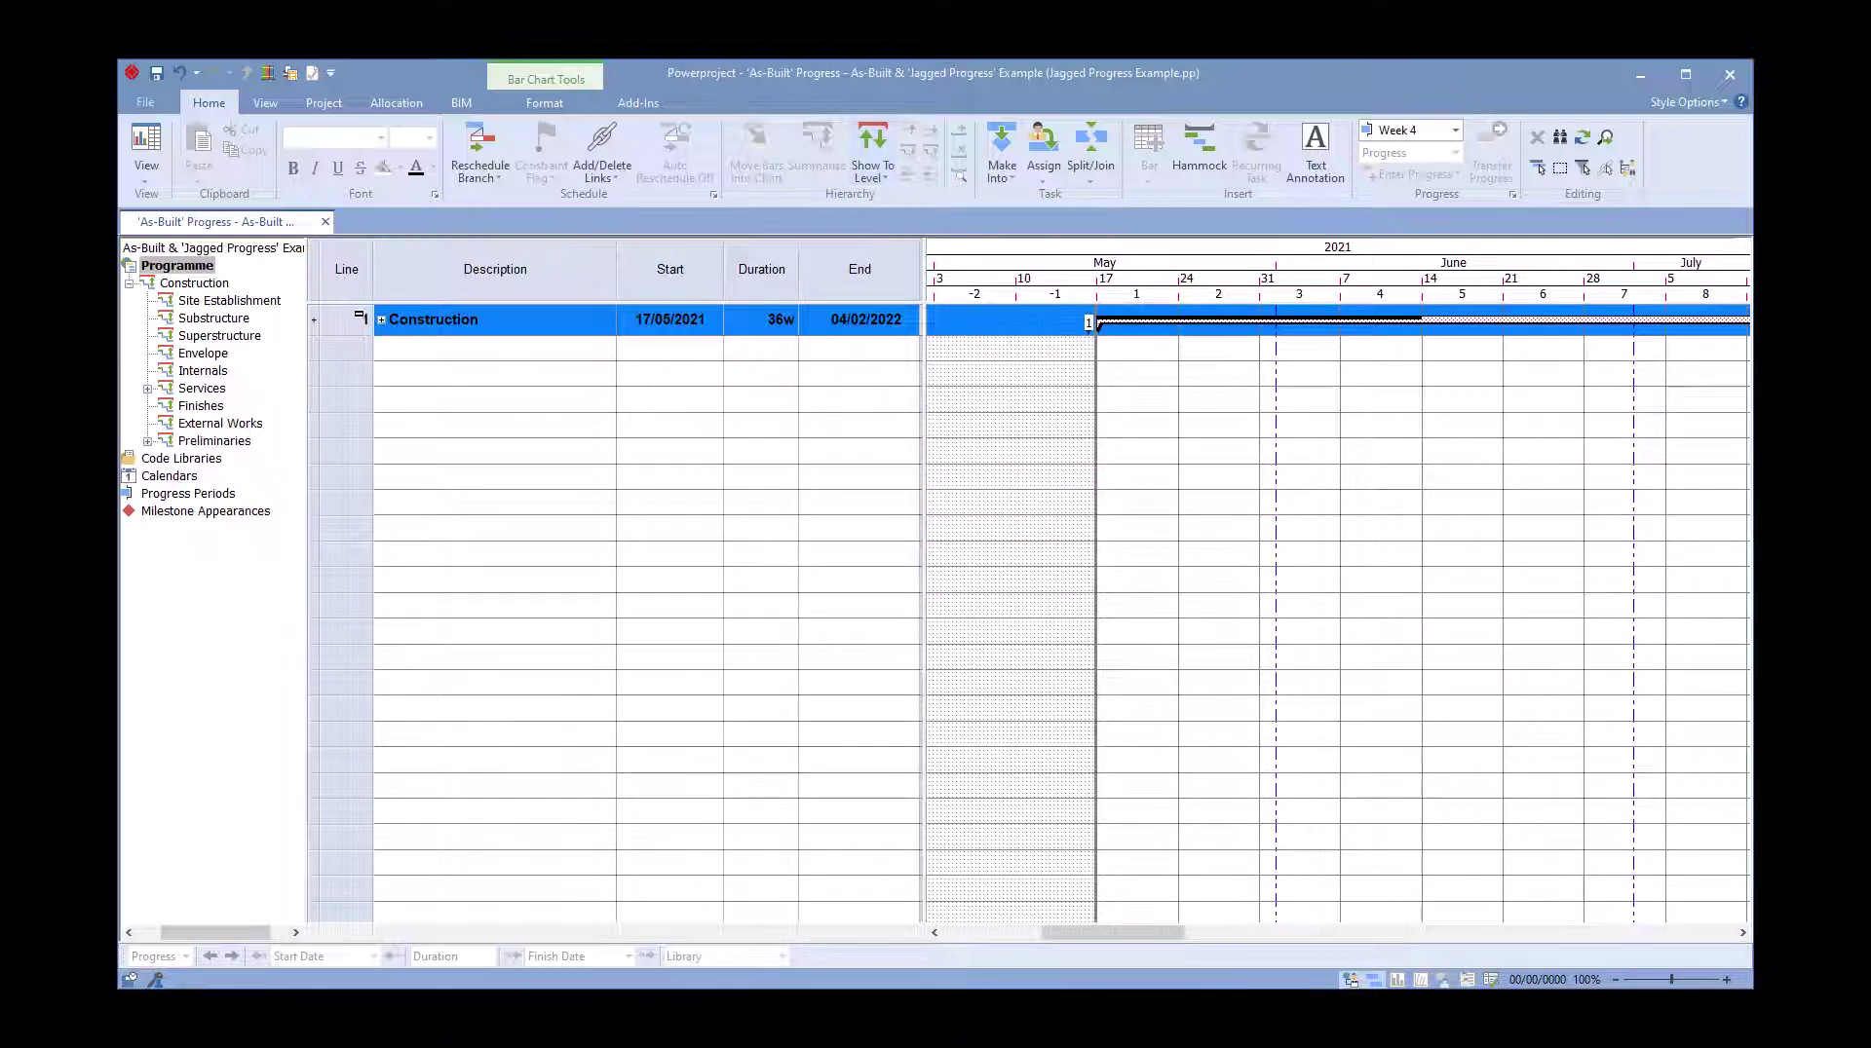
left_click(380, 321)
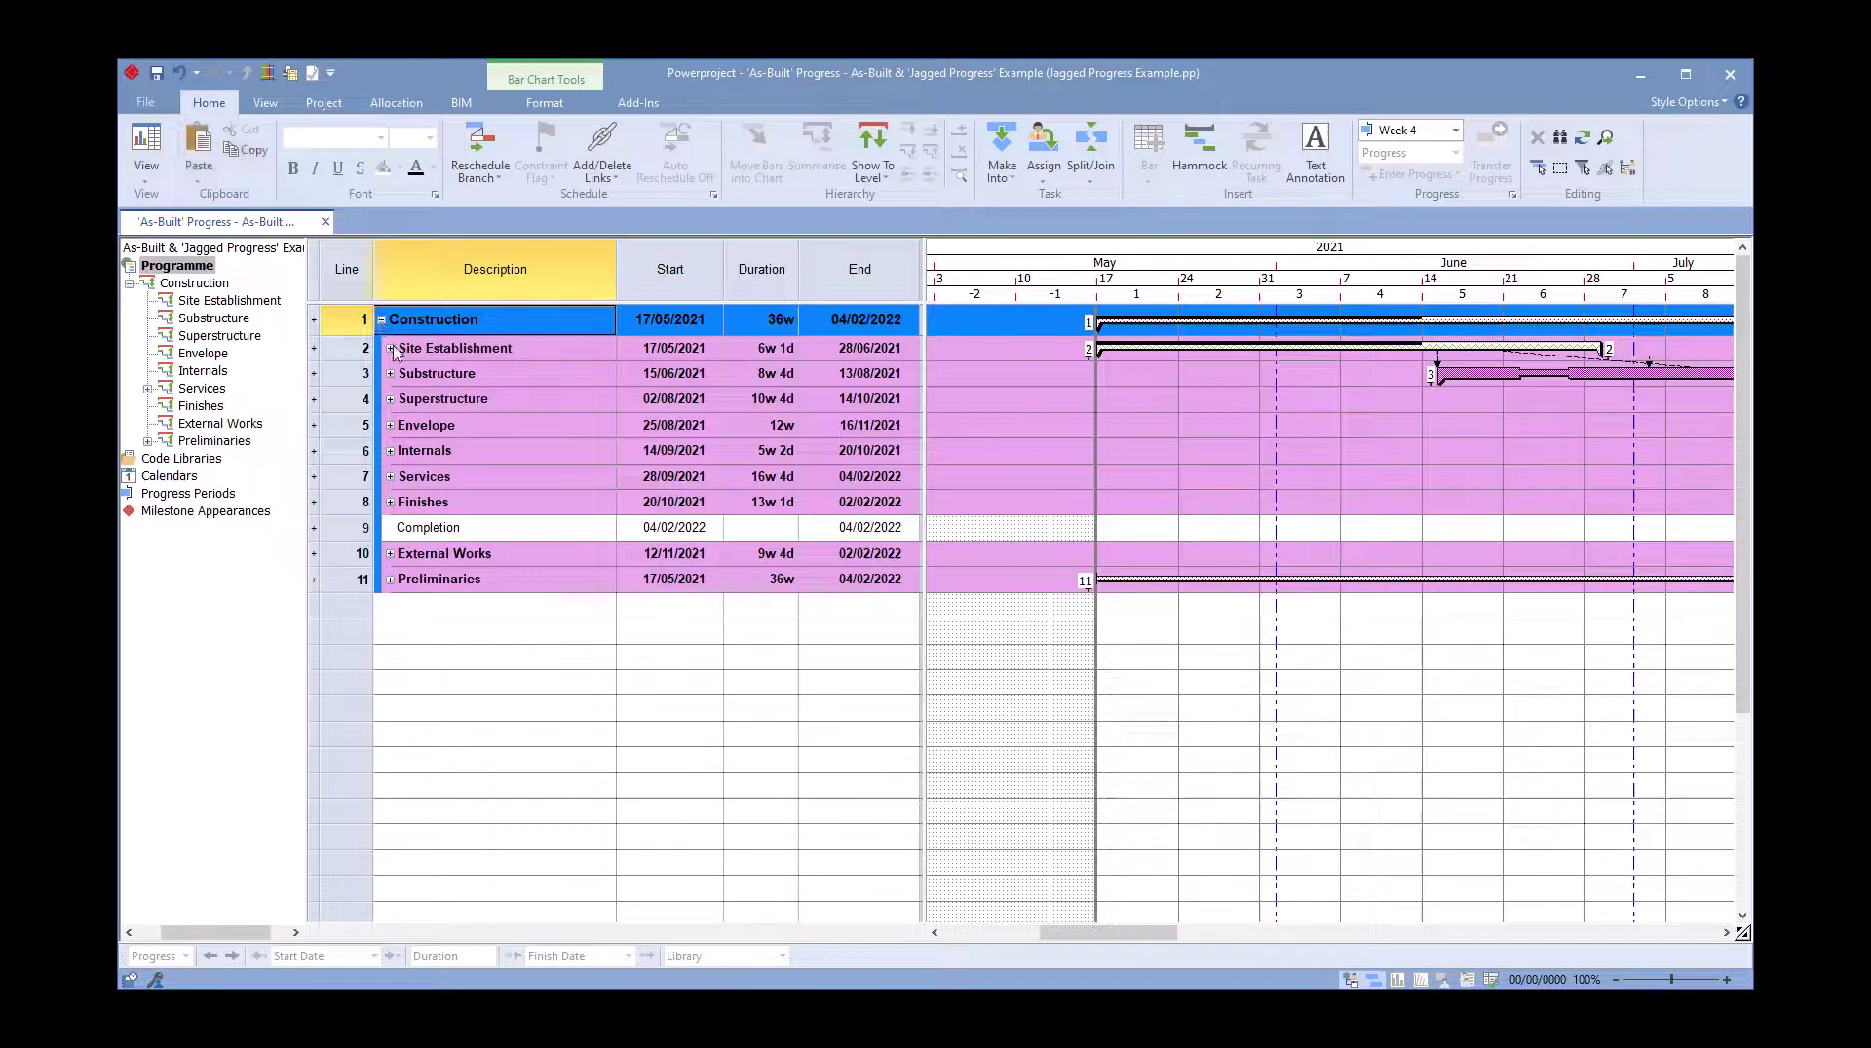
left_click(391, 348)
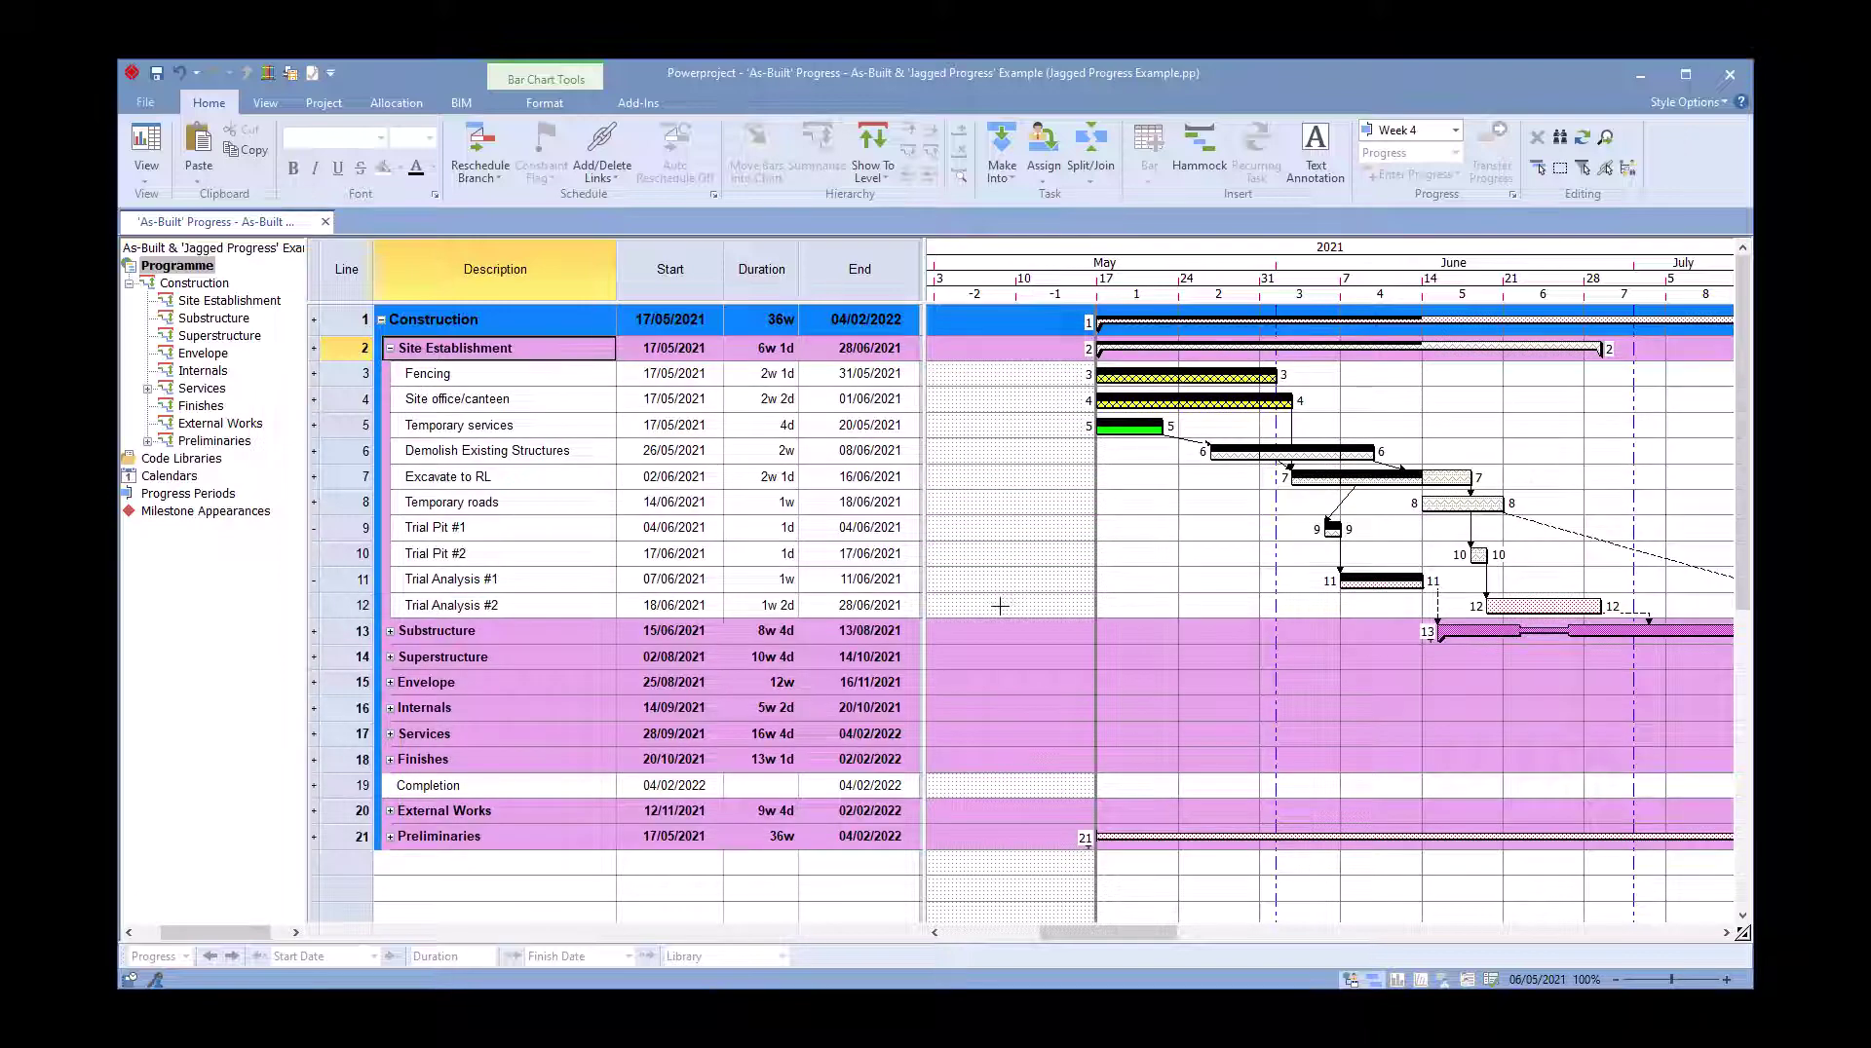